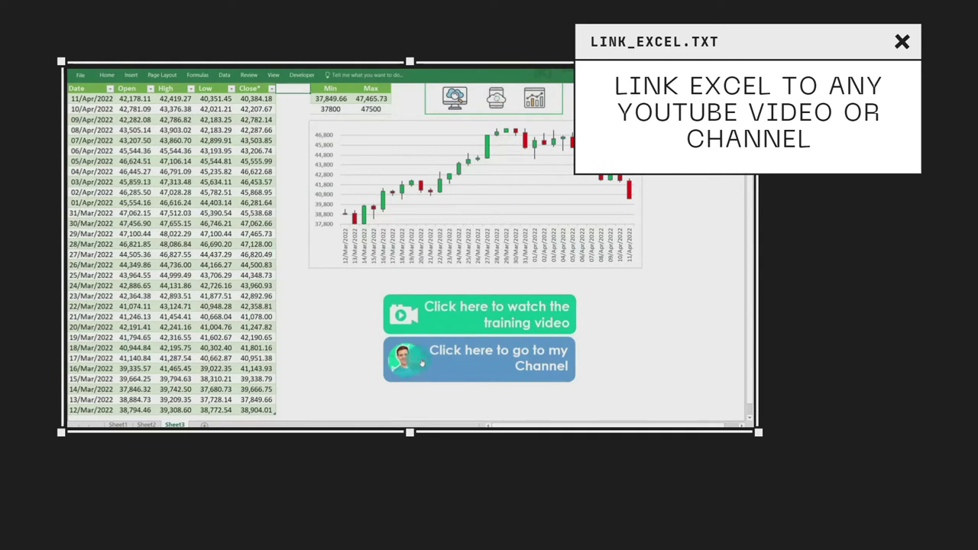
Open Insert Hyperlink for the empty cell below the candlestick chart and move the dialog higher
click(470, 356)
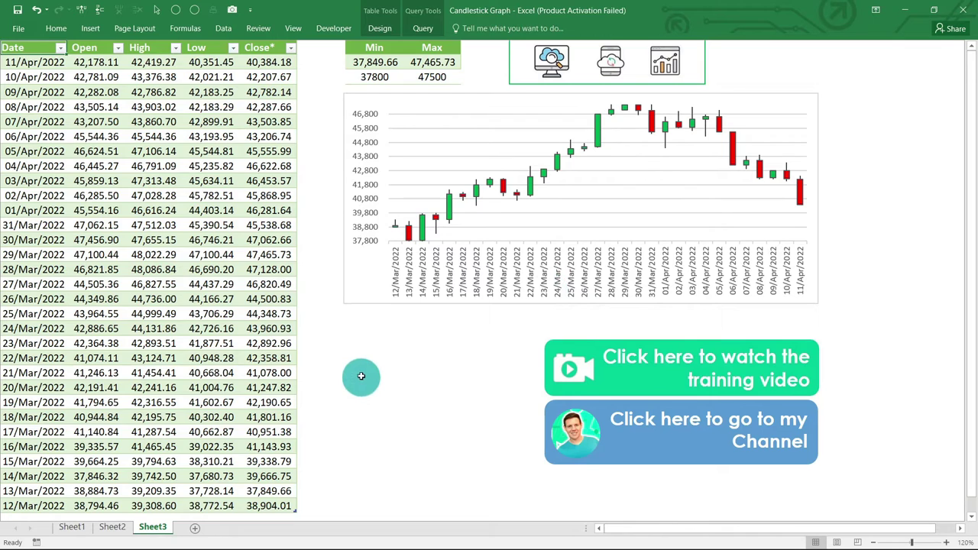
click(361, 346)
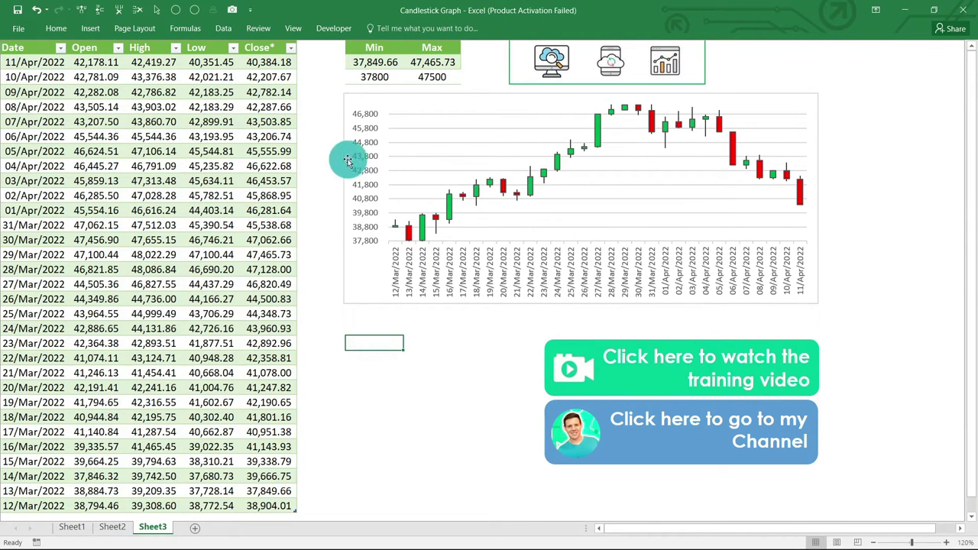
right_click(365, 343)
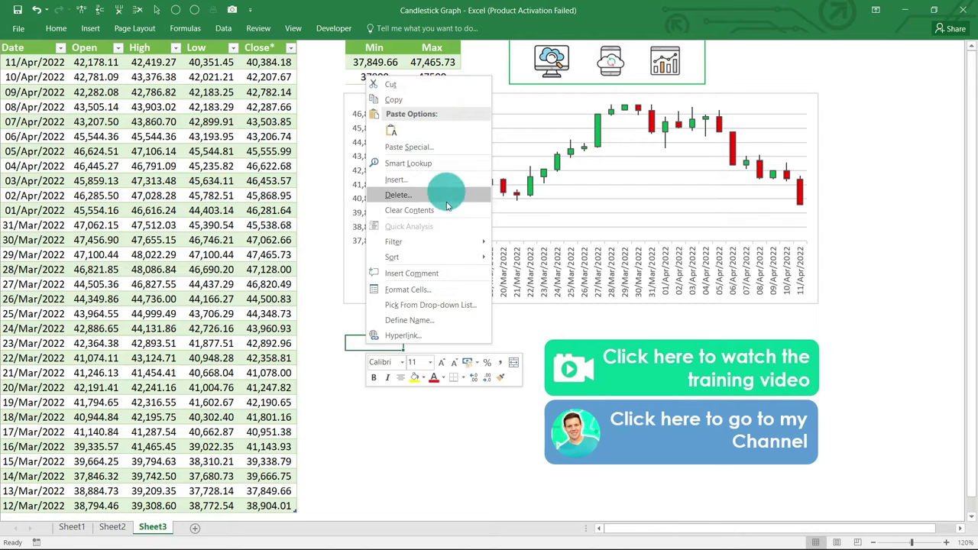
click(441, 340)
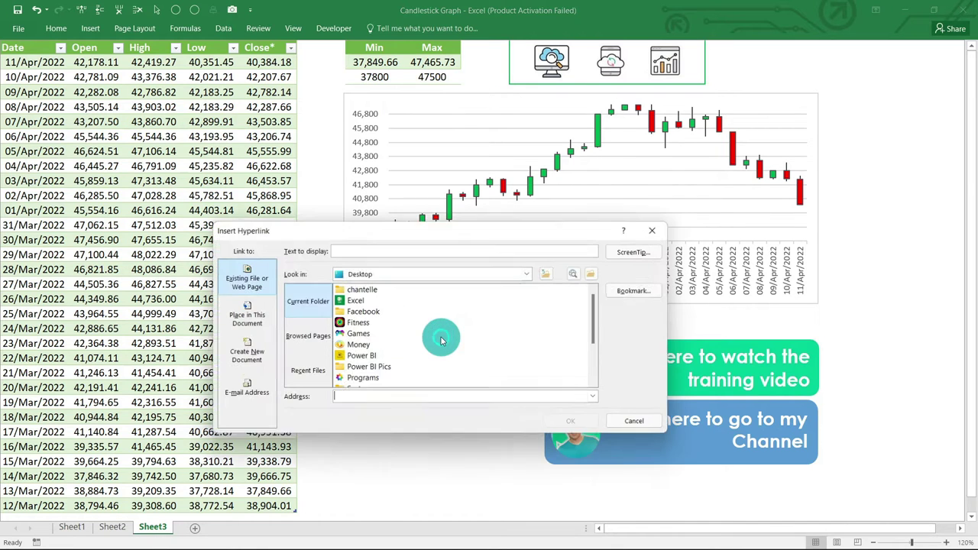
drag(331, 231, 343, 87)
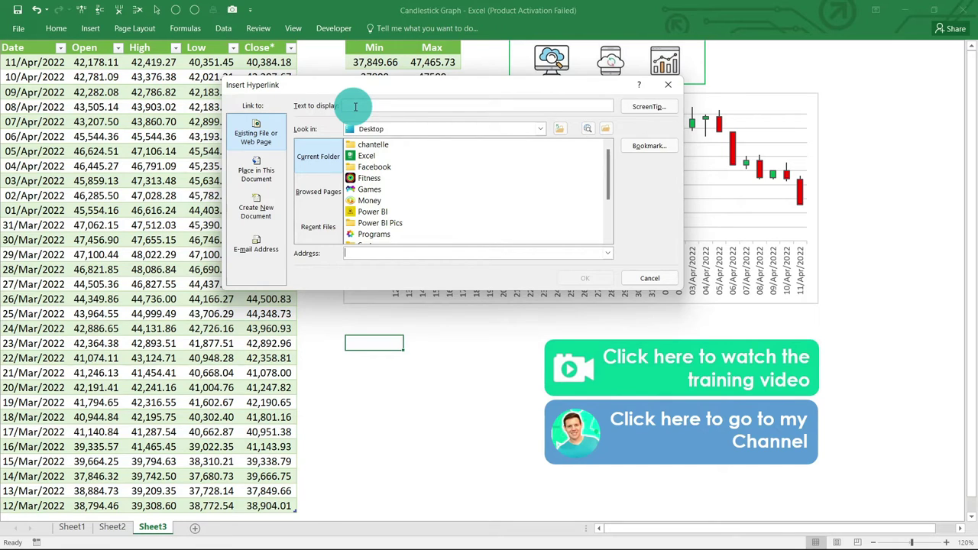
Enter 'Click here to watch the training video' as the display text, then switch to YouTube in Chrome
click(360, 106)
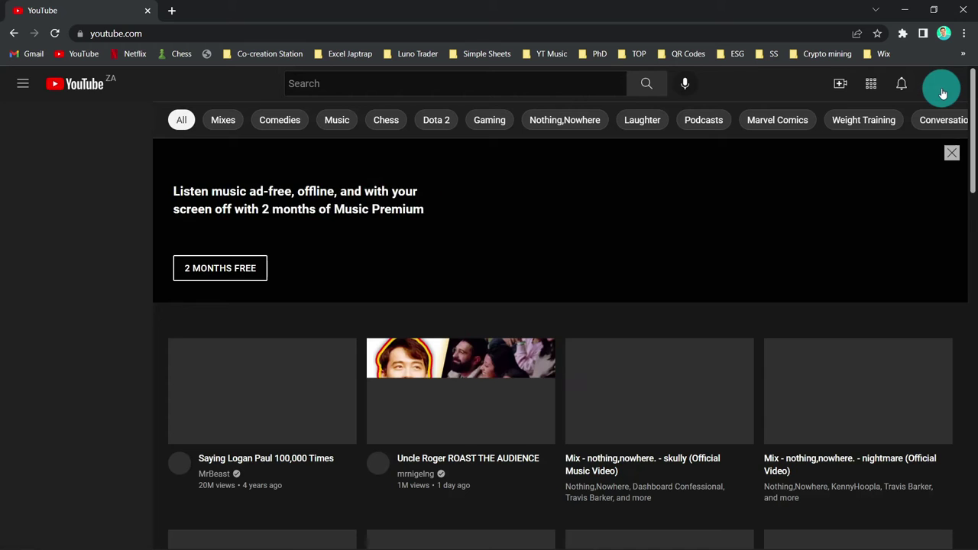
Copy the share link of 'Automatic Candlestick Graphs in Excel' from your channel's Videos list
click(939, 86)
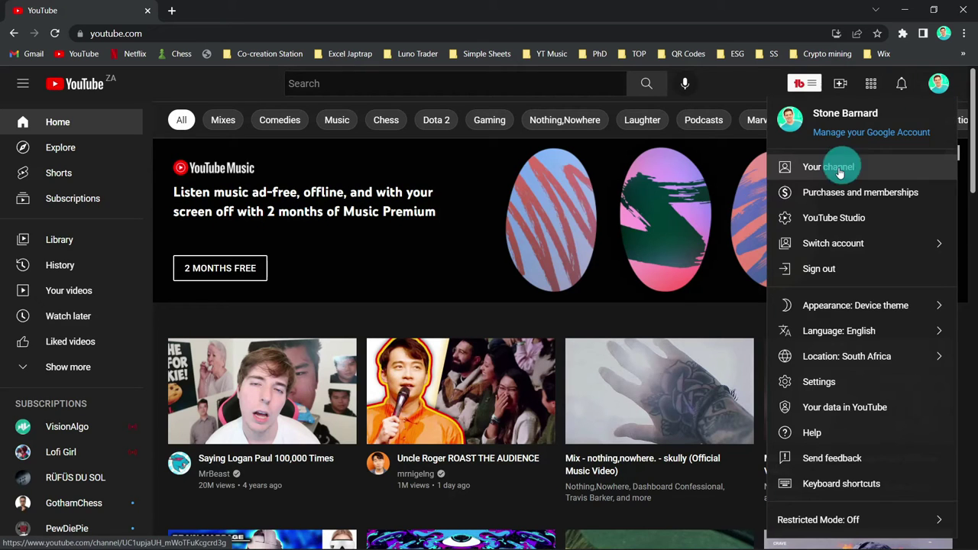
click(834, 170)
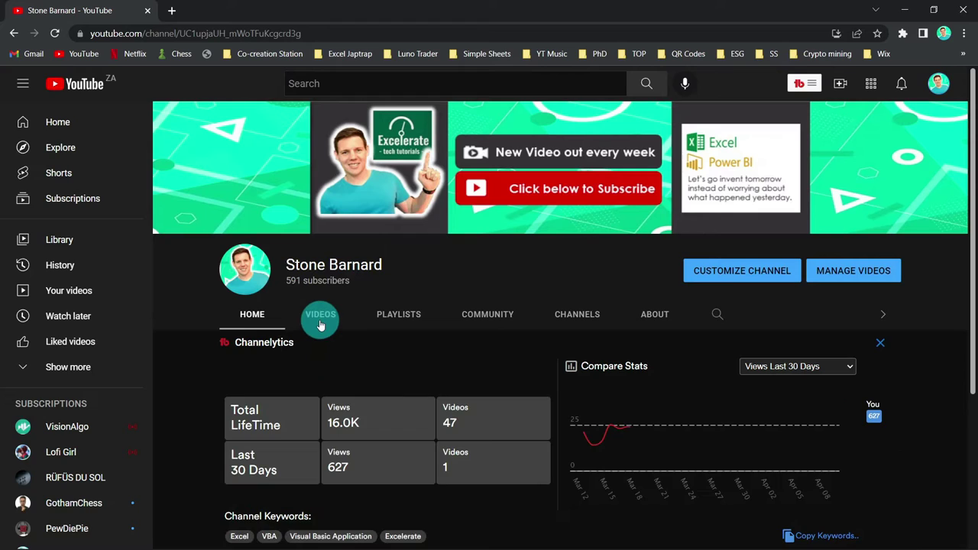
click(320, 325)
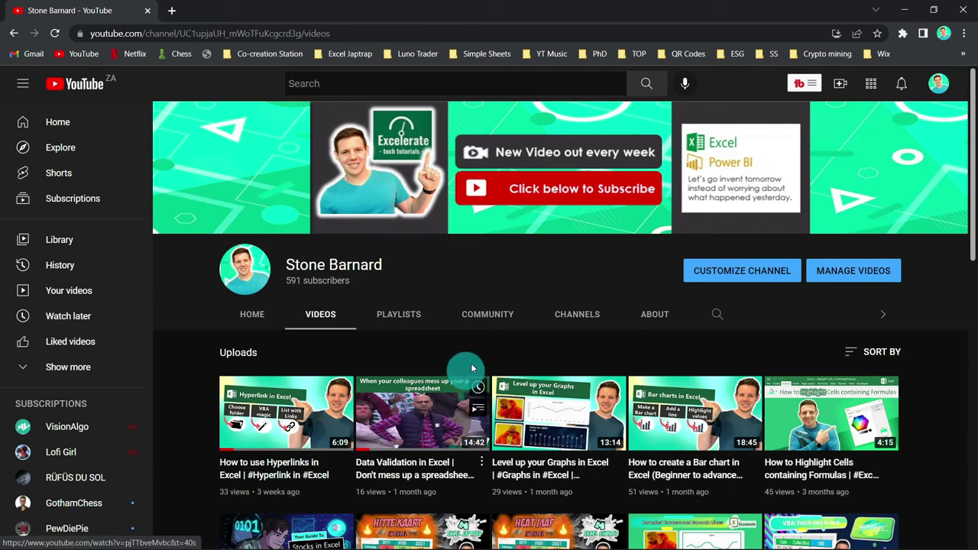
scroll(492, 351, down, 4)
scroll(492, 354, down, 5)
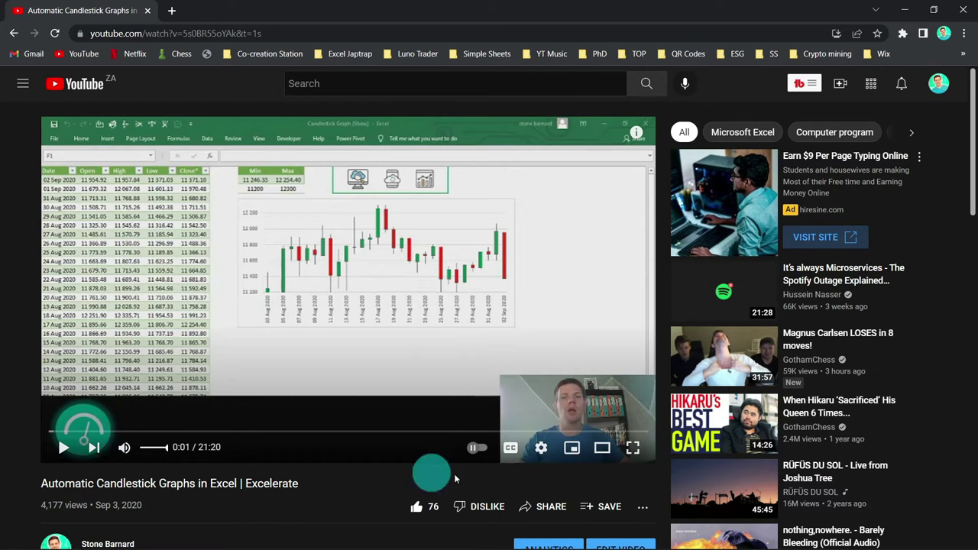
click(546, 512)
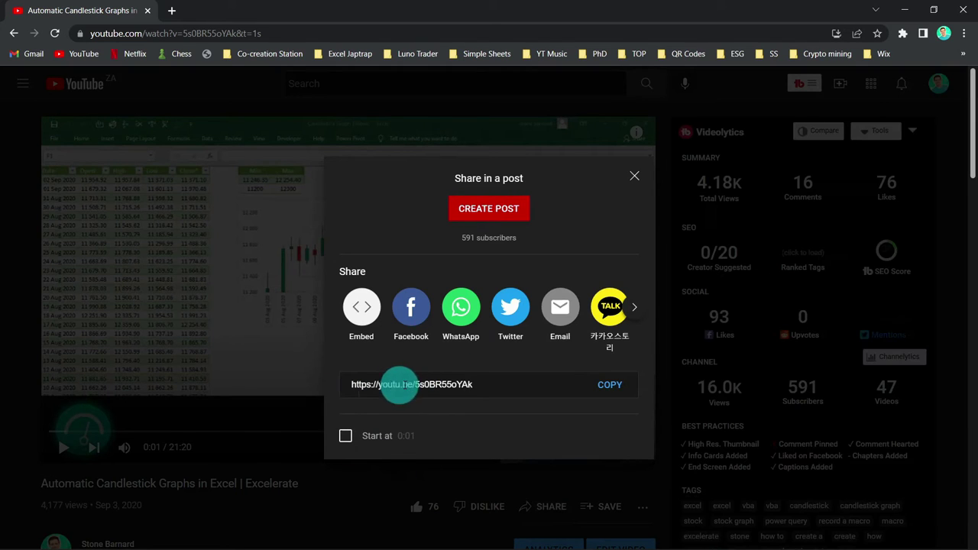
click(611, 391)
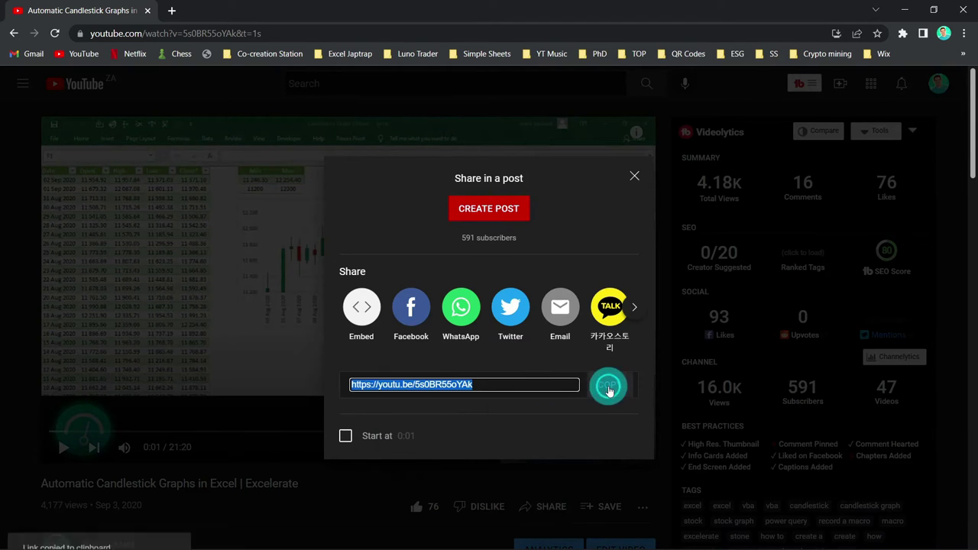
click(634, 176)
click(903, 9)
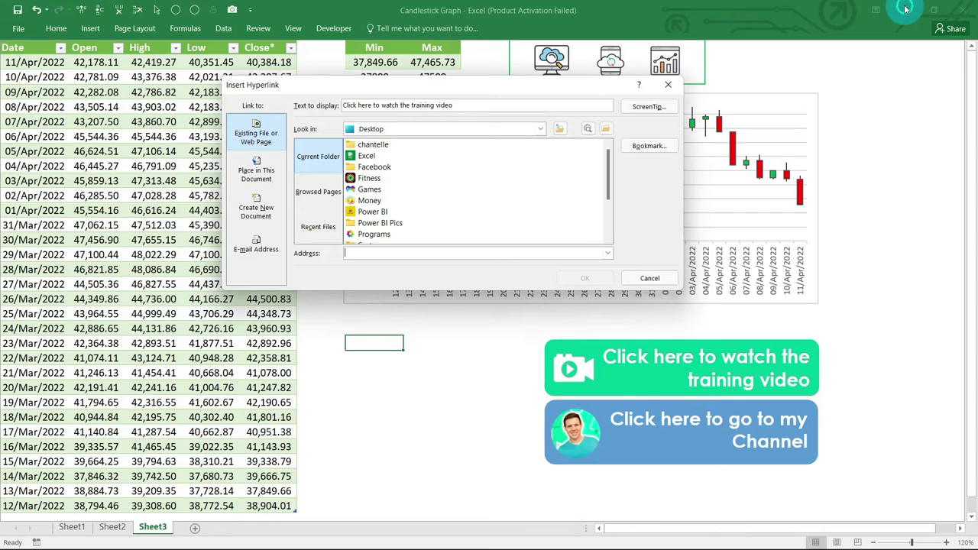
Paste the copied video link as the Address and confirm the 'Click here to watch the training video' hyperlink
right_click(373, 253)
click(386, 288)
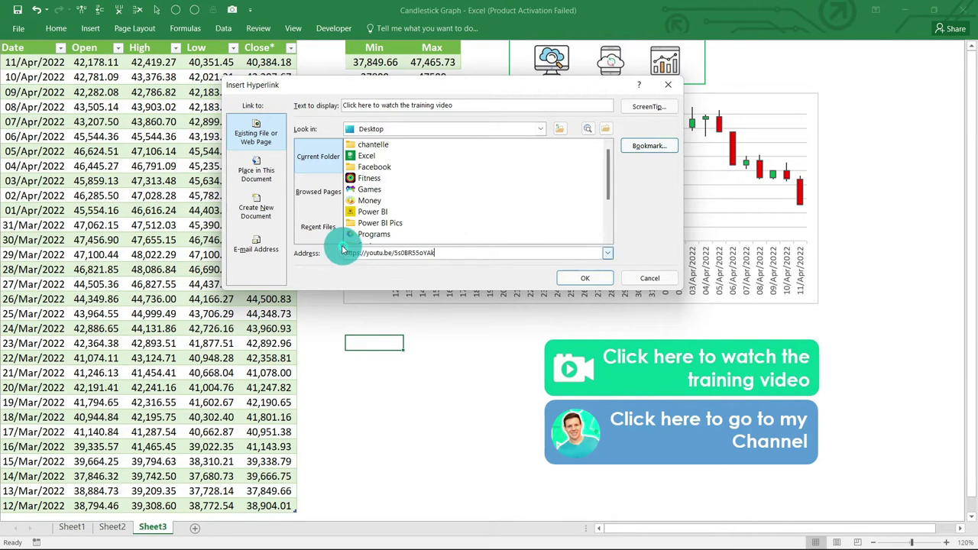
click(573, 278)
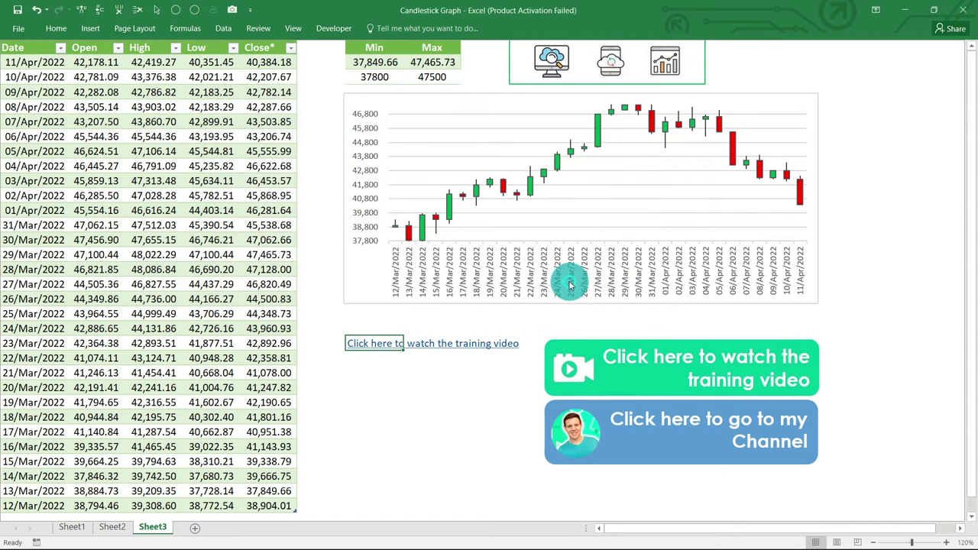
click(484, 416)
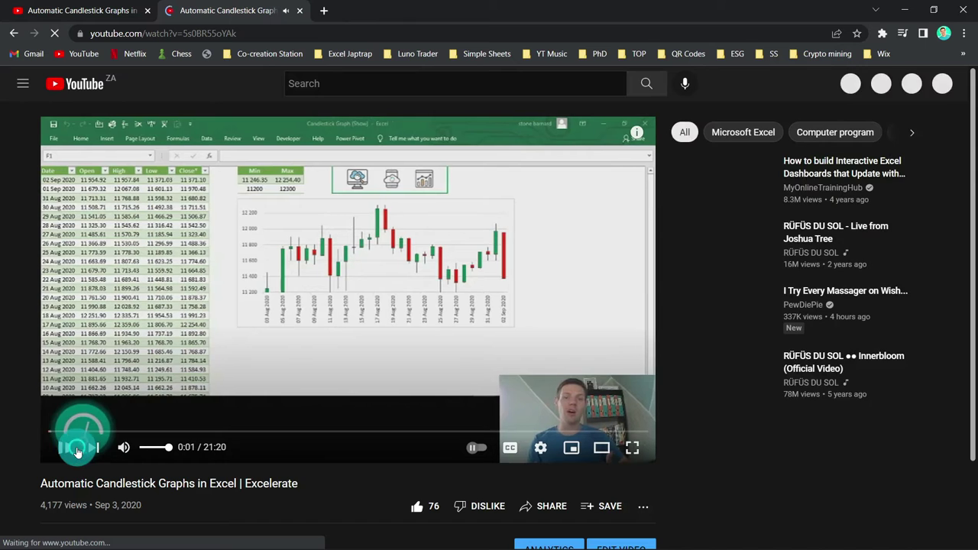
Pause the opened video and go to your own YouTube channel page
click(77, 449)
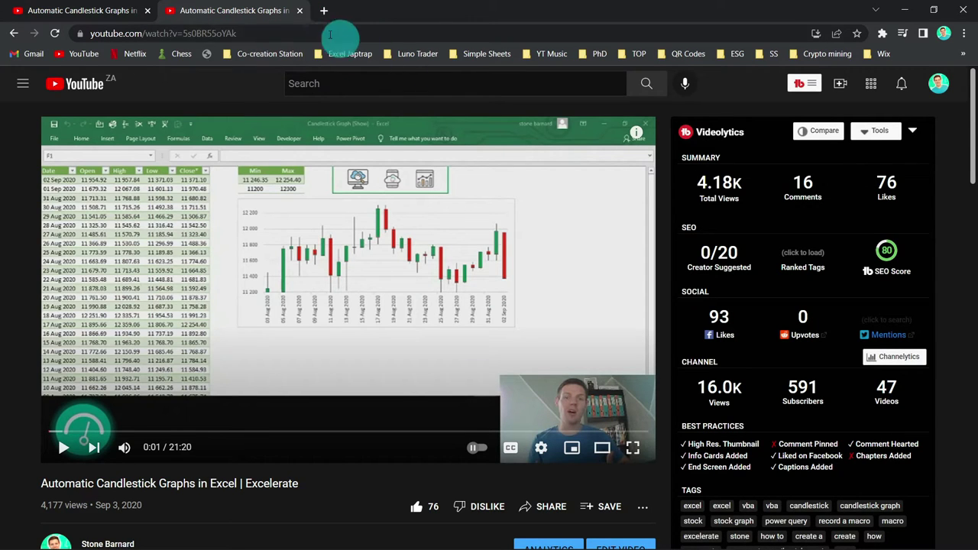
click(945, 86)
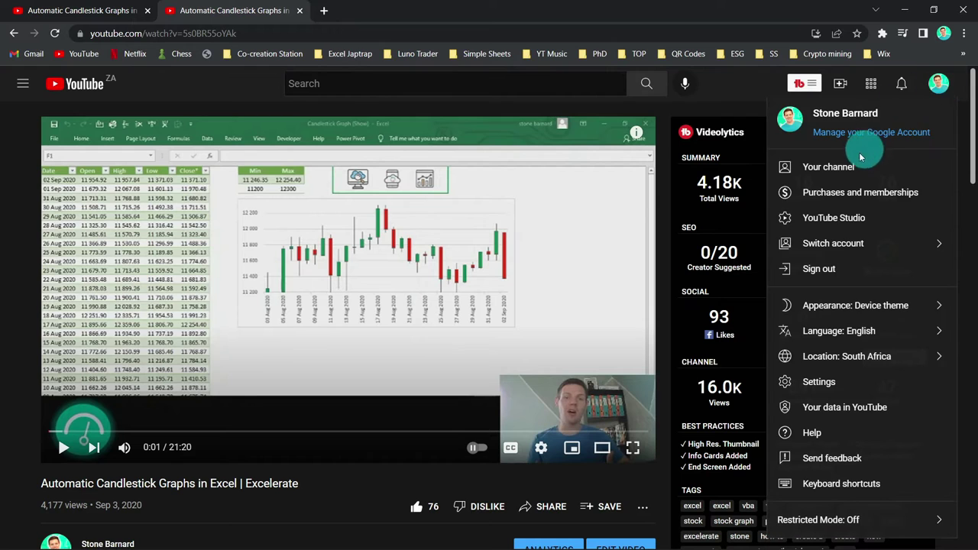
click(852, 164)
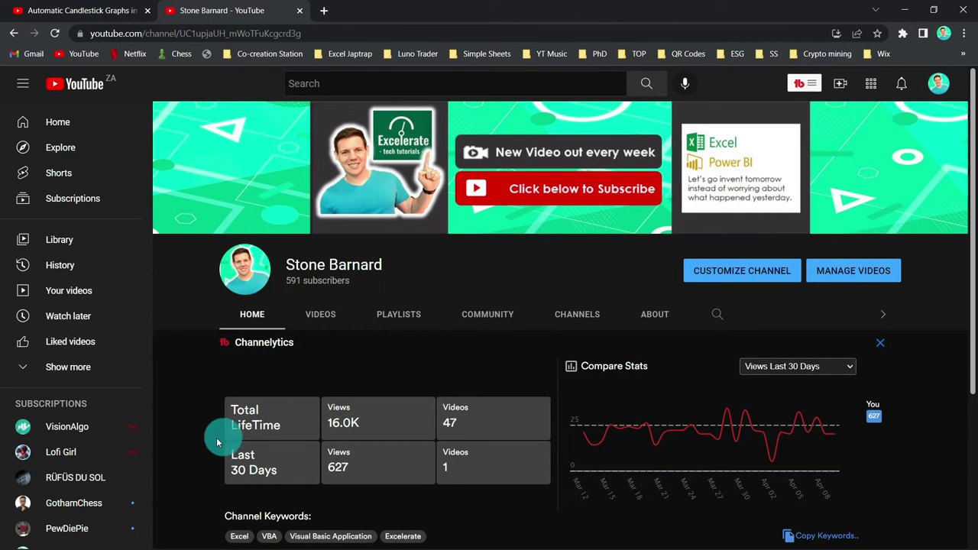
scroll(188, 431, down, 3)
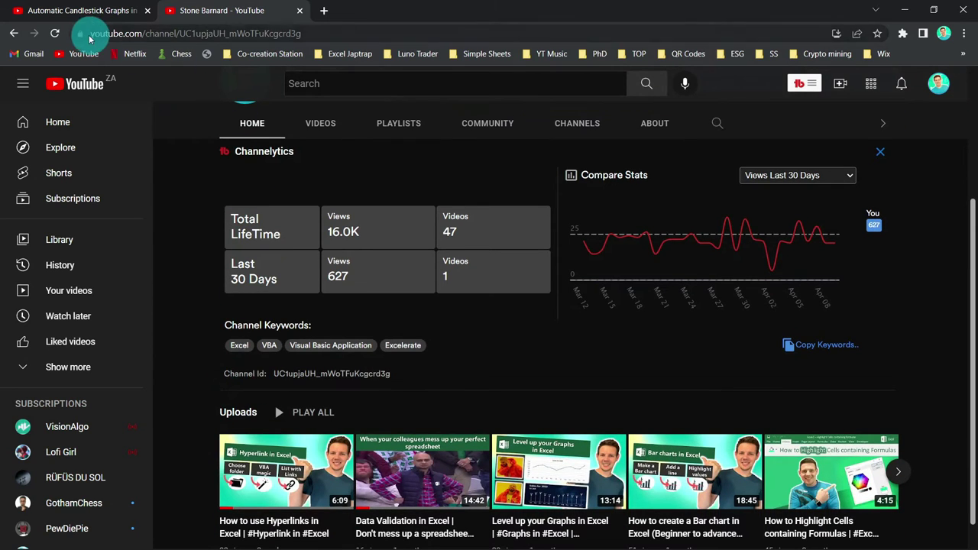
Copy the channel page's URL from the address bar and minimize Chrome
click(251, 34)
drag(251, 33, 73, 35)
click(380, 34)
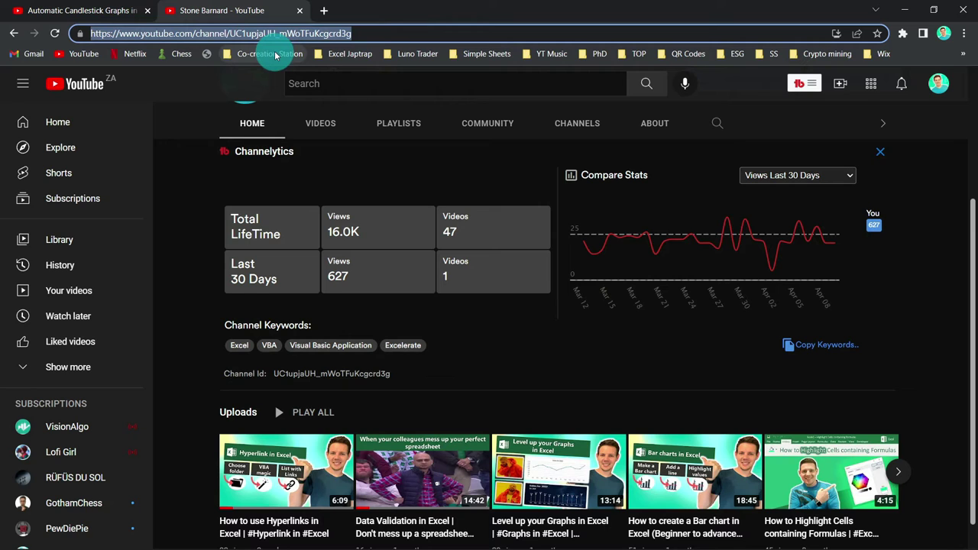
right_click(312, 33)
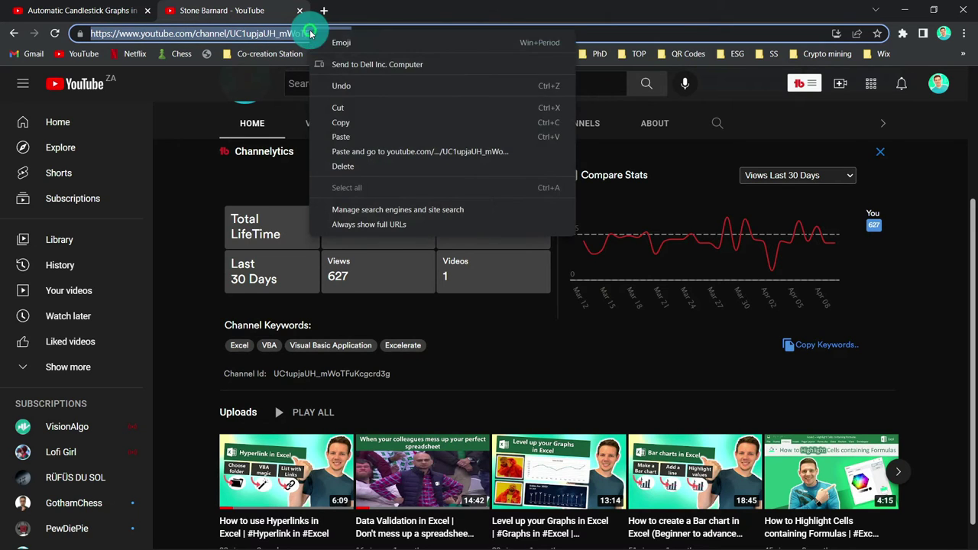
click(363, 119)
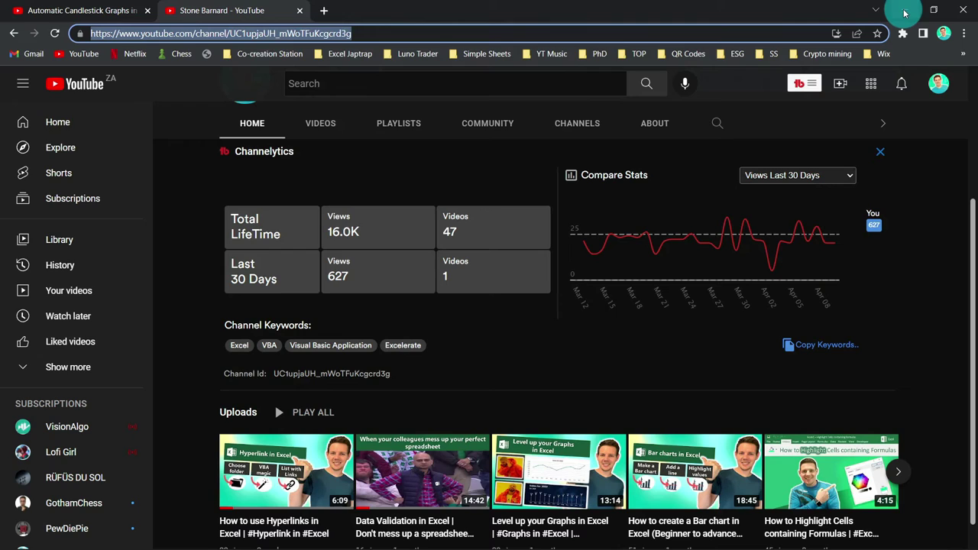
click(904, 13)
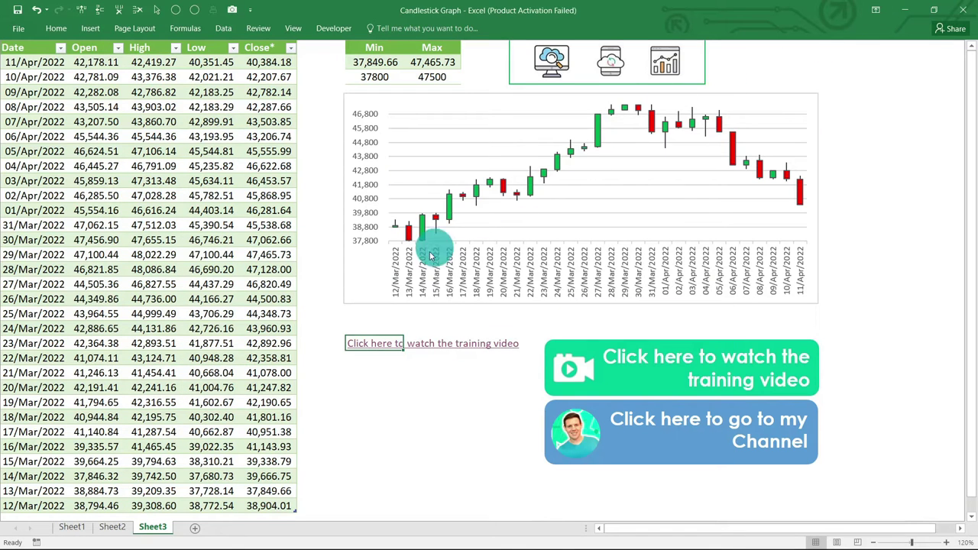
Hyperlink the next empty cell to the pasted channel URL with text 'Click here to go to my channel'
right_click(356, 374)
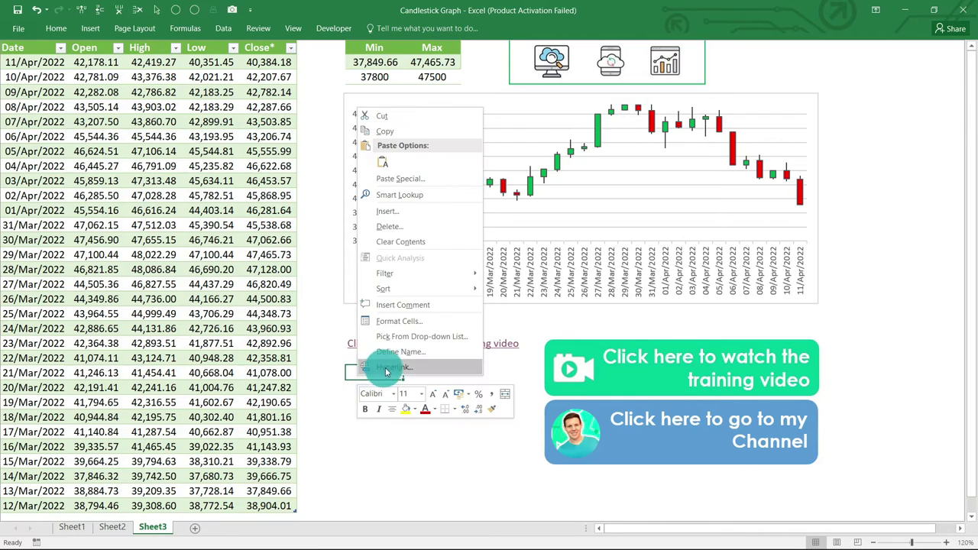
click(408, 369)
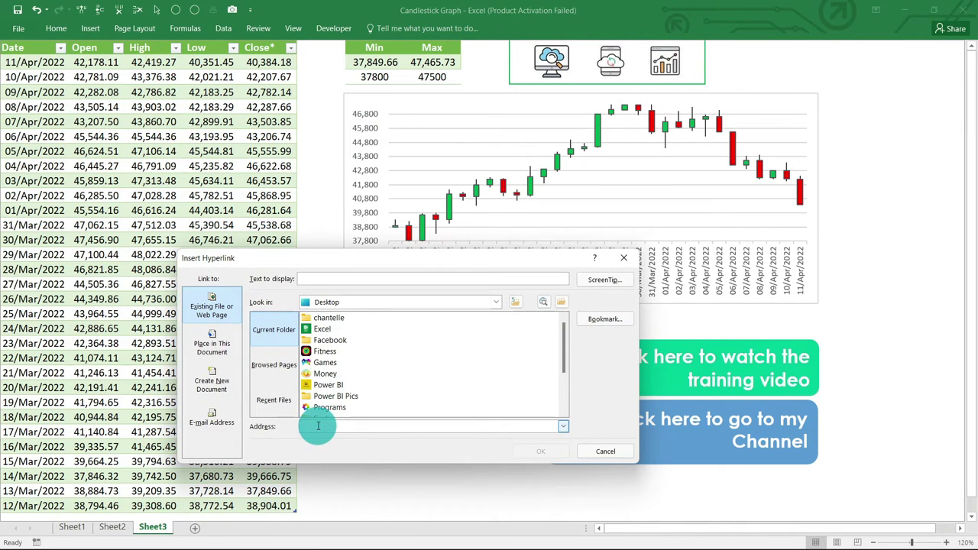
key(ctrl+v)
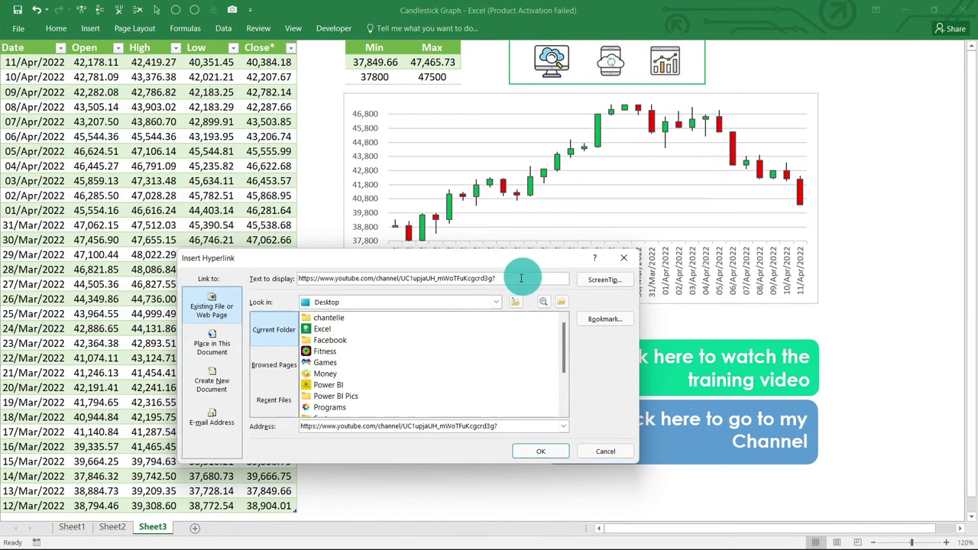
drag(518, 278, 290, 281)
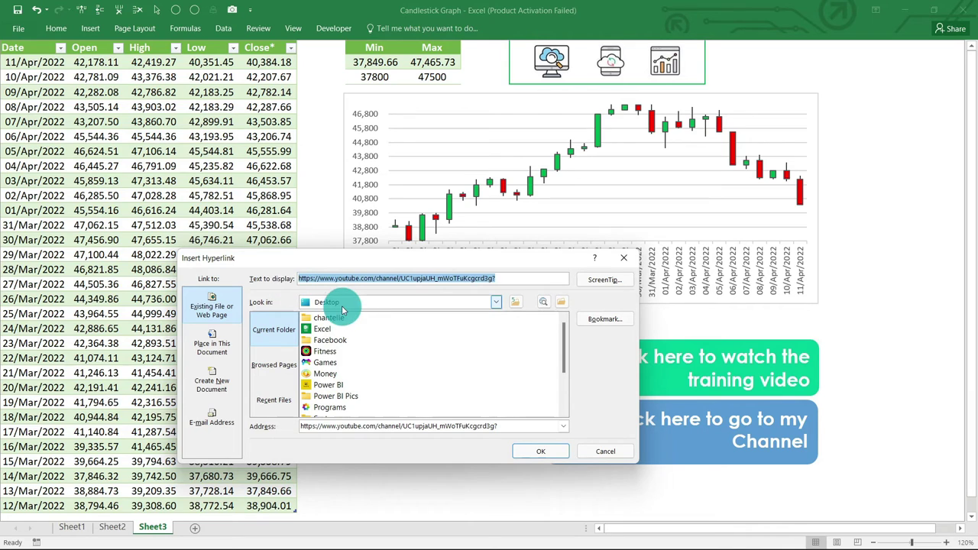
text(Click here to go to my channel)
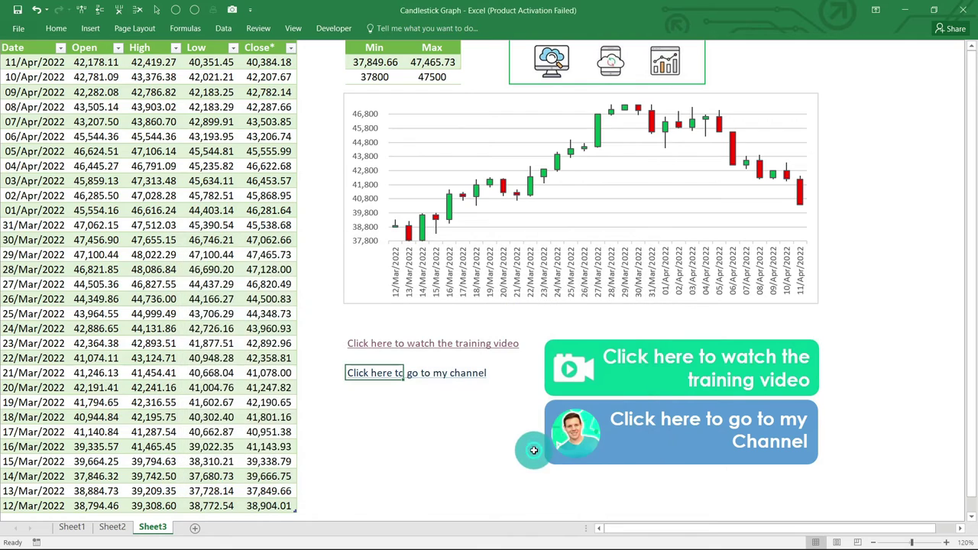
Confirm the channel link, check it opens the YouTube channel, then close the browser tabs
click(537, 451)
click(375, 434)
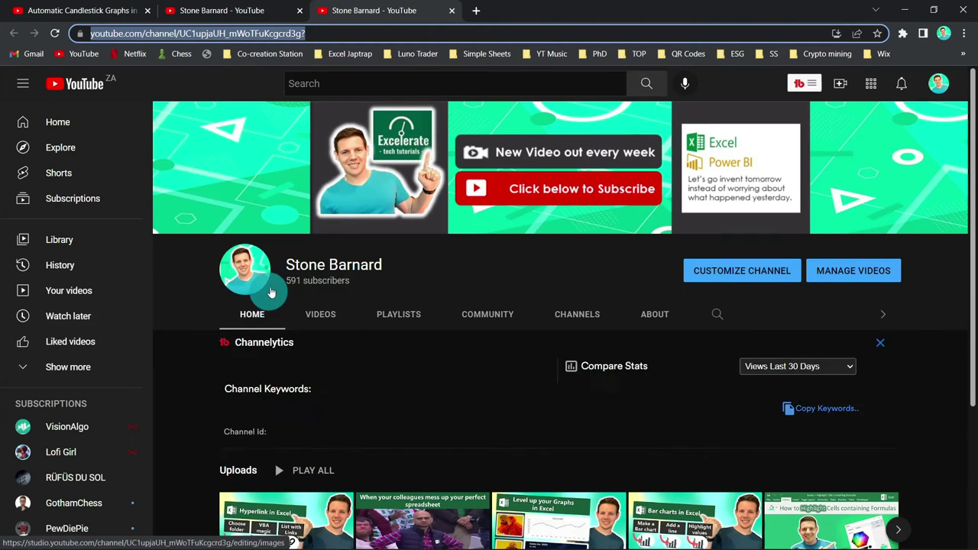
click(452, 12)
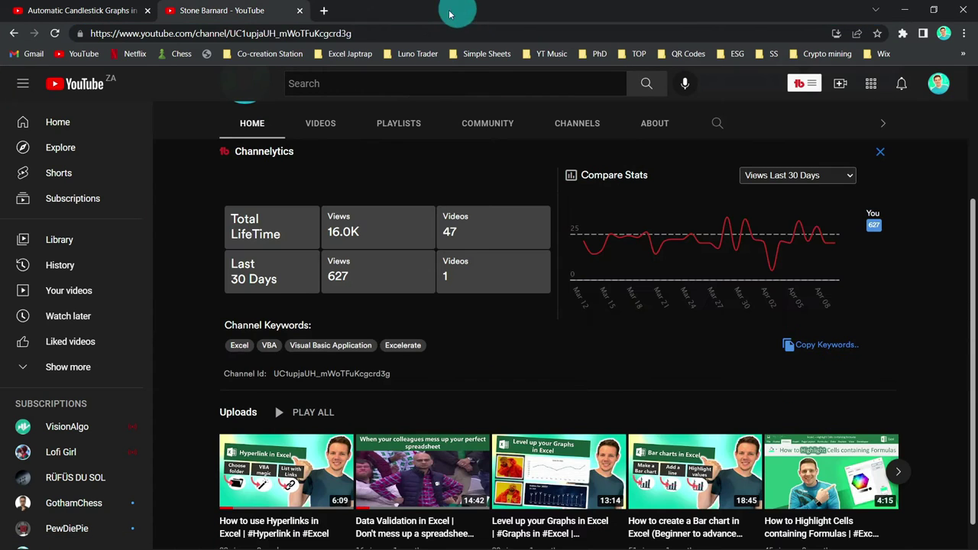
click(299, 14)
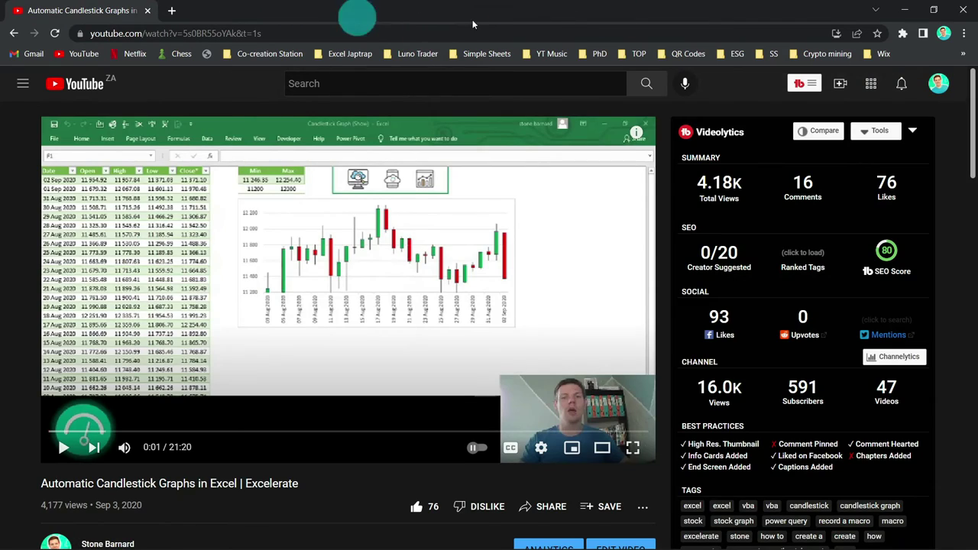
click(953, 9)
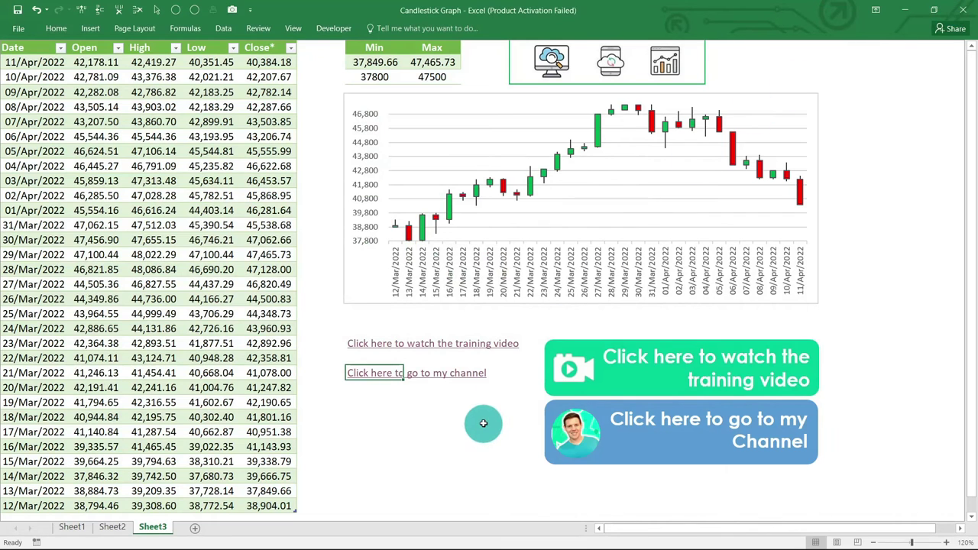
Insert a rectangle below the two links and resize it wider and shorter
click(485, 416)
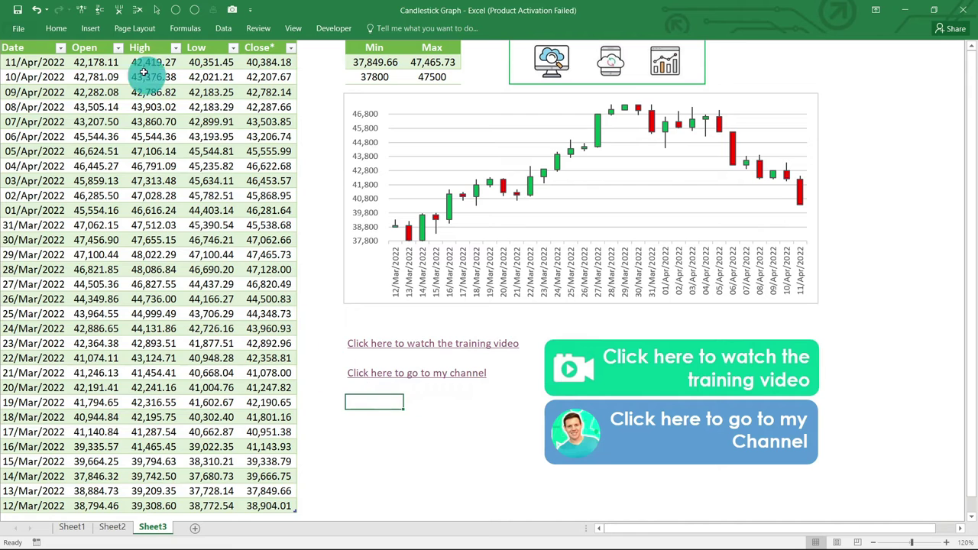
click(90, 30)
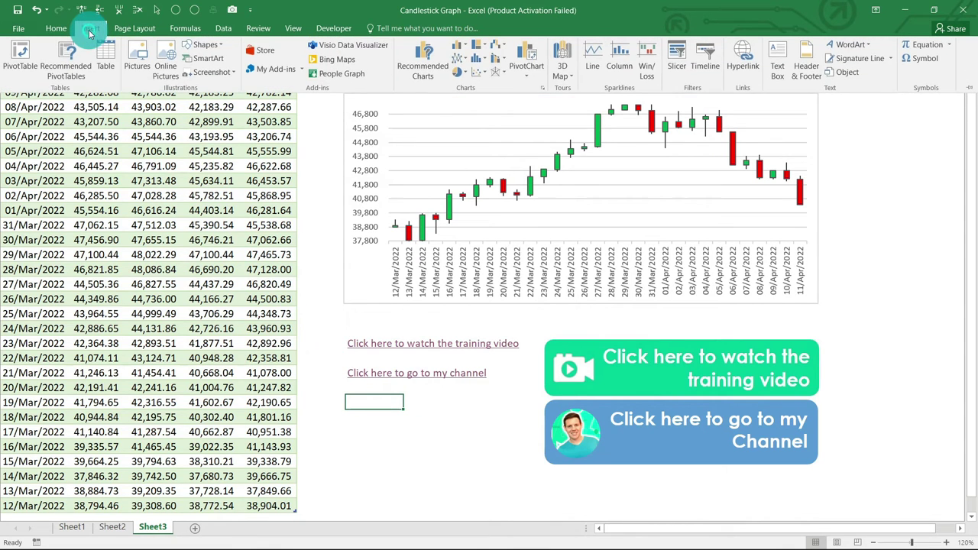
click(223, 50)
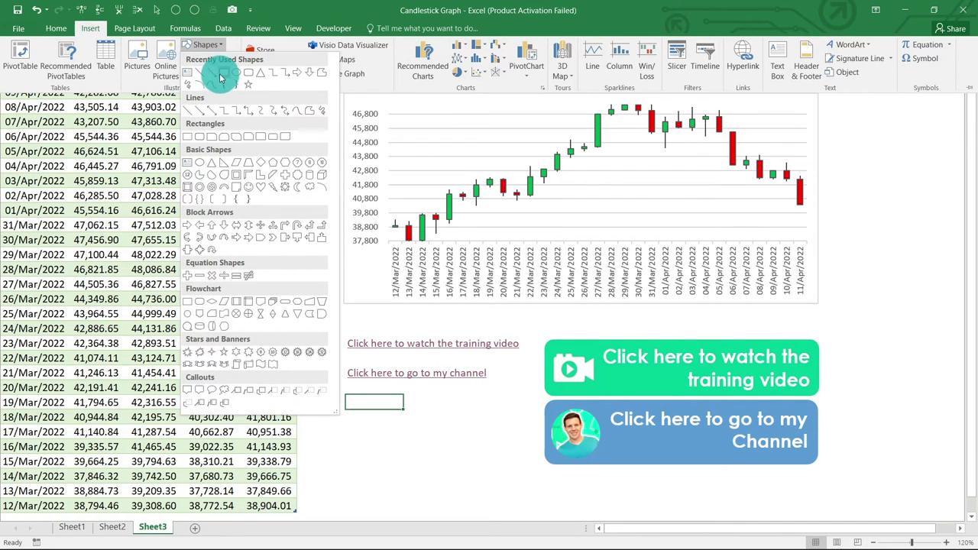
click(223, 73)
drag(354, 396, 428, 469)
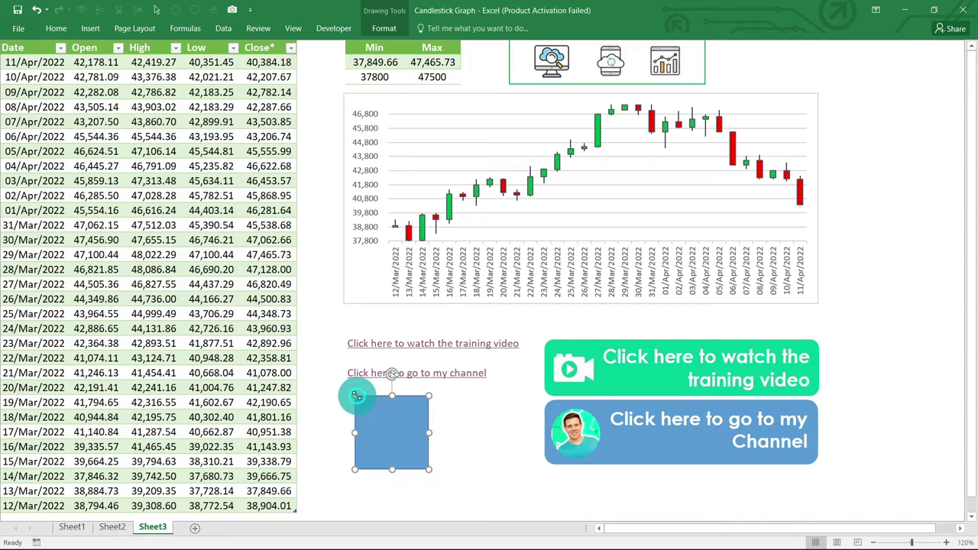
drag(428, 432, 501, 433)
drag(427, 469, 428, 445)
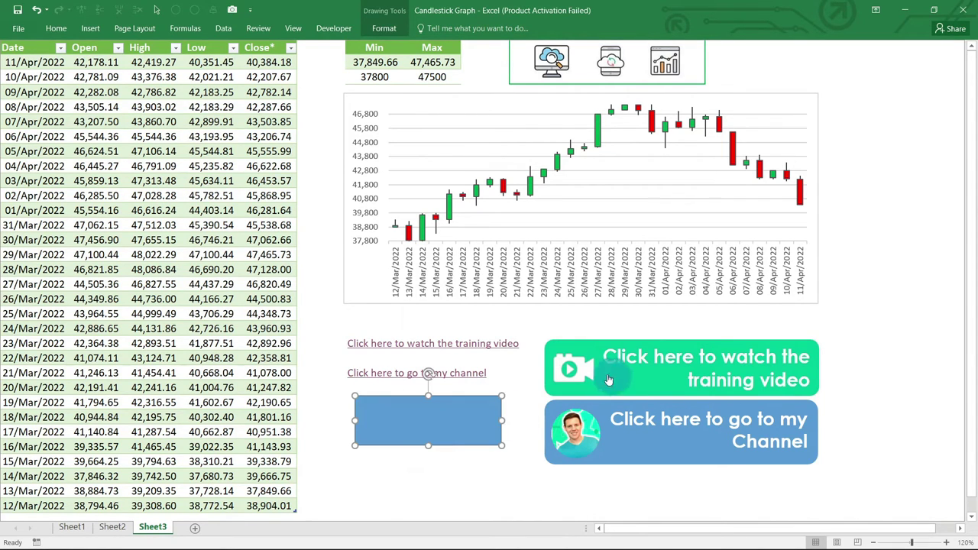
Give the rectangle a green fill and no outline
click(379, 31)
click(441, 44)
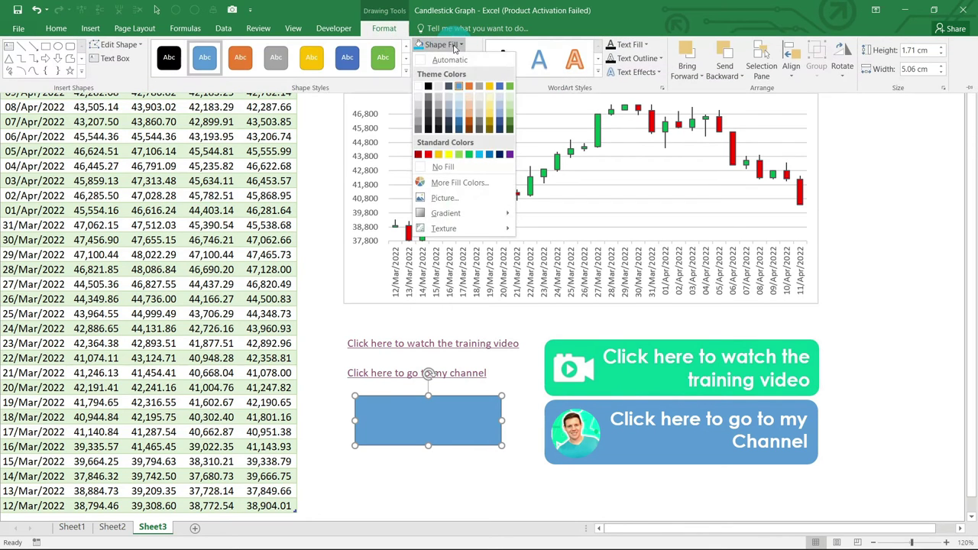
click(469, 155)
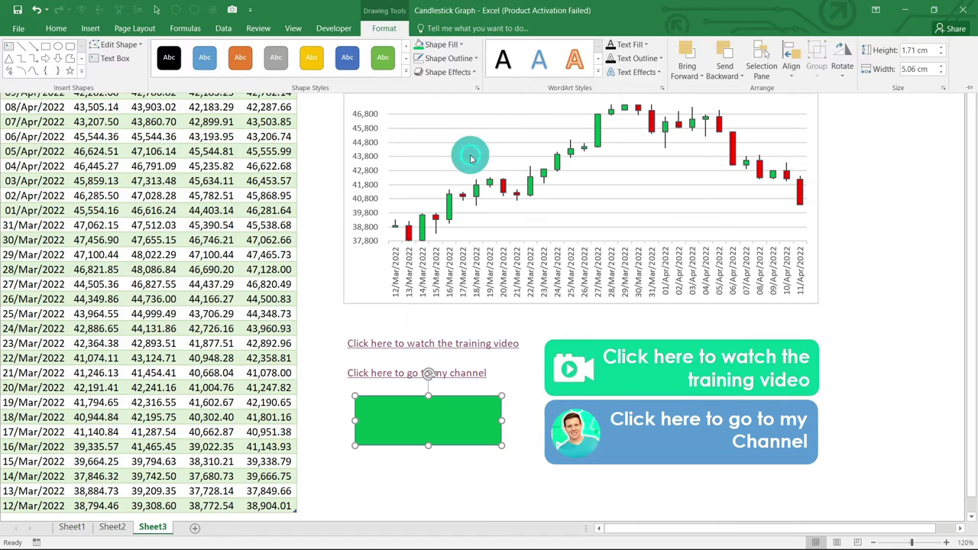
click(440, 60)
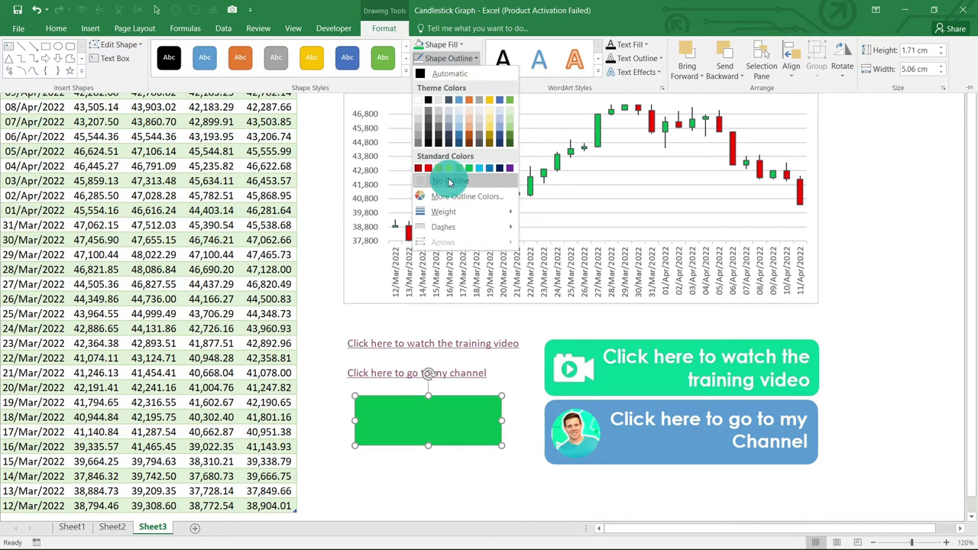
click(450, 180)
Type 'Click here to watch the training video' in the shape, sized 16 pt and centred both ways
click(432, 411)
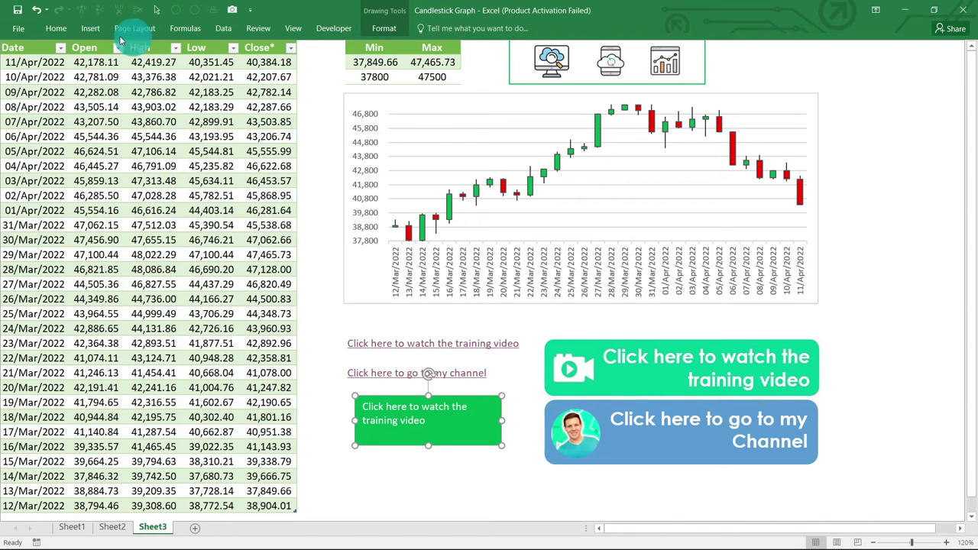
click(55, 28)
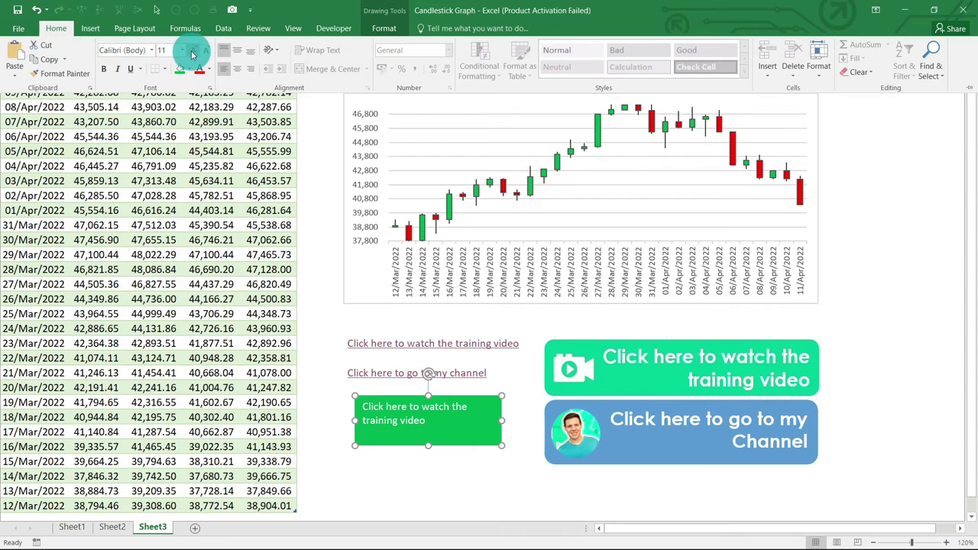
click(192, 54)
click(192, 54)
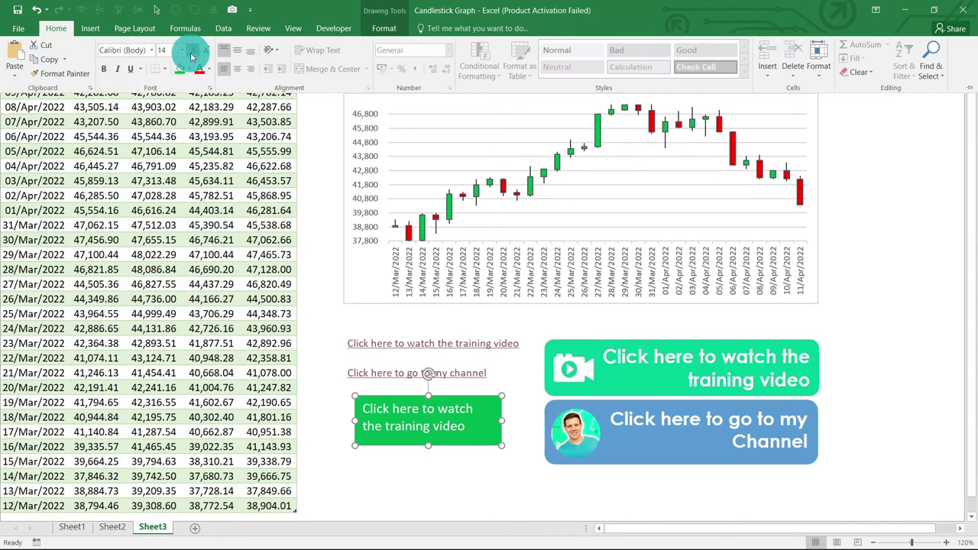
click(192, 54)
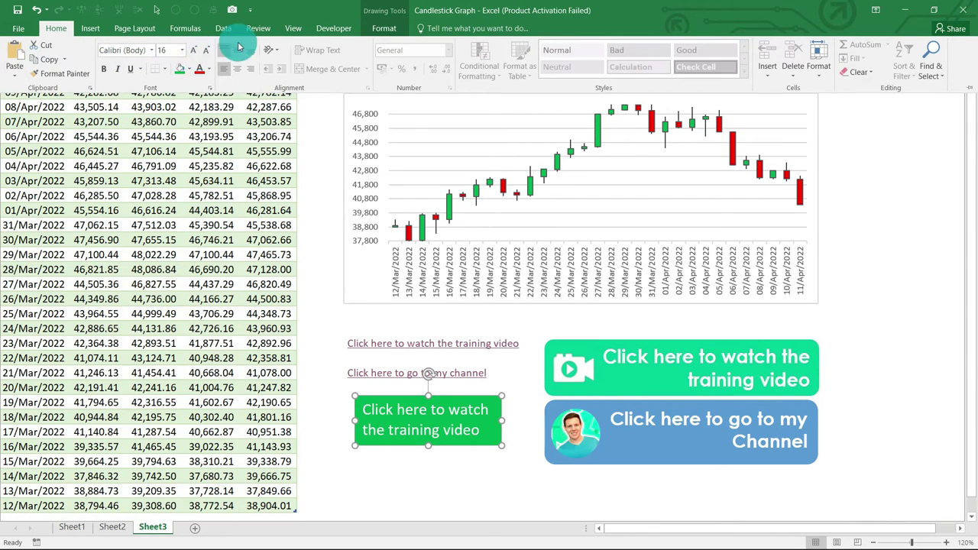
click(237, 52)
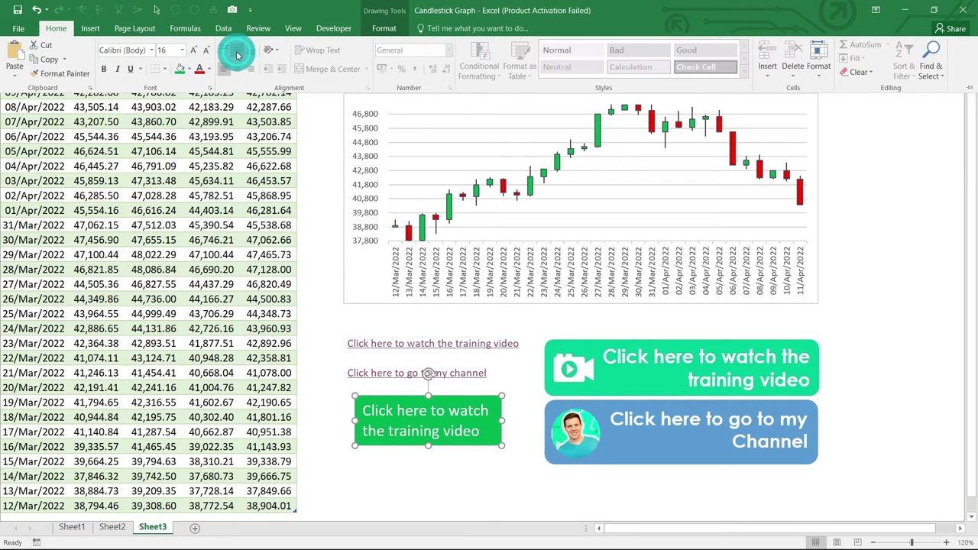
click(238, 70)
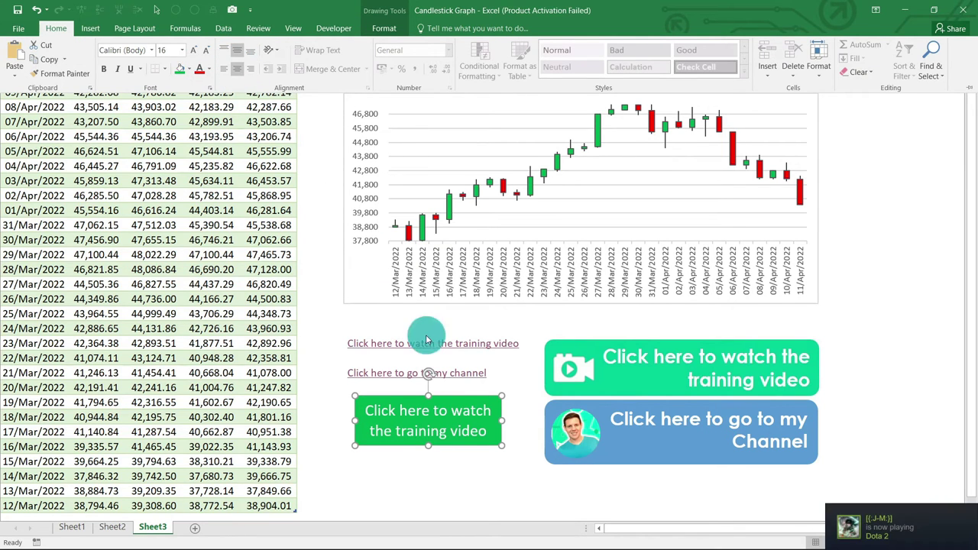
Copy the training-video URL from the existing text link's hyperlink settings
click(394, 401)
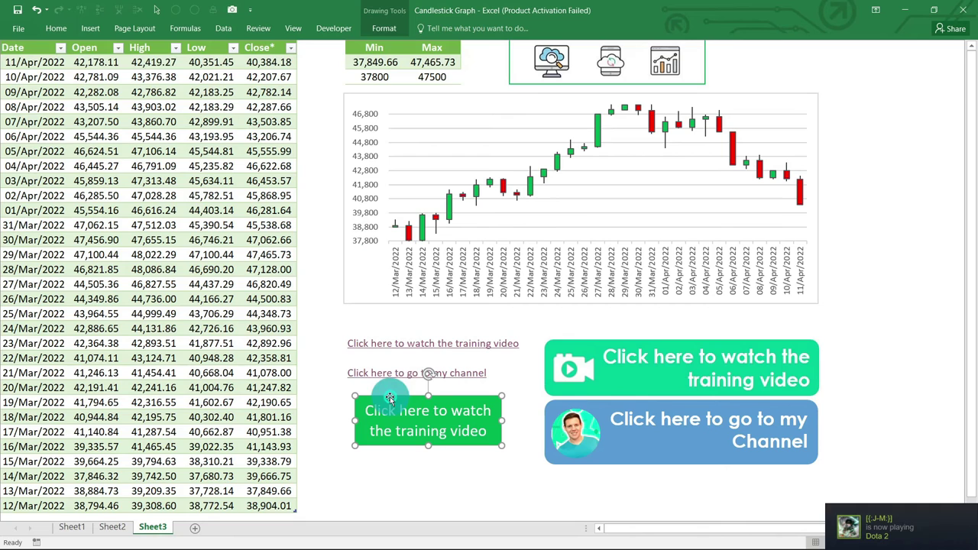
right_click(356, 348)
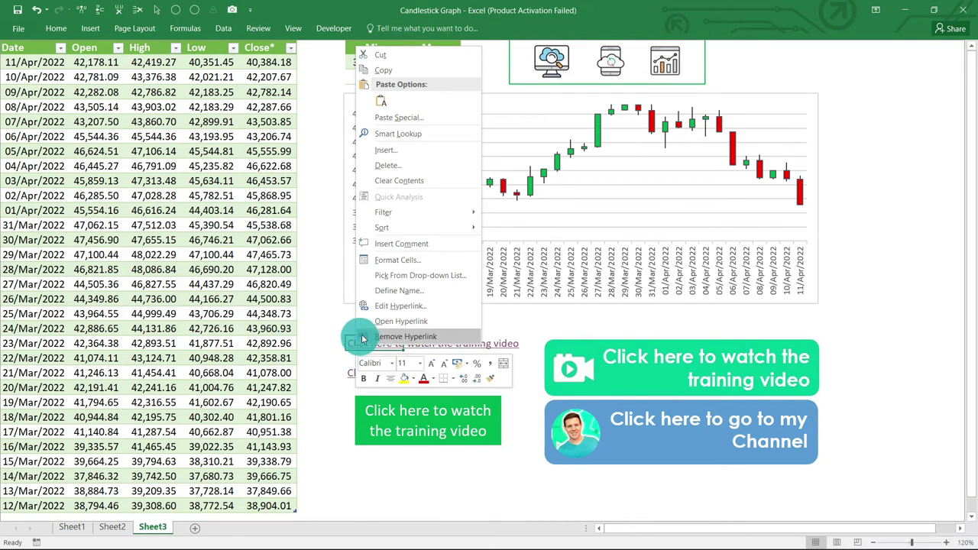
click(378, 307)
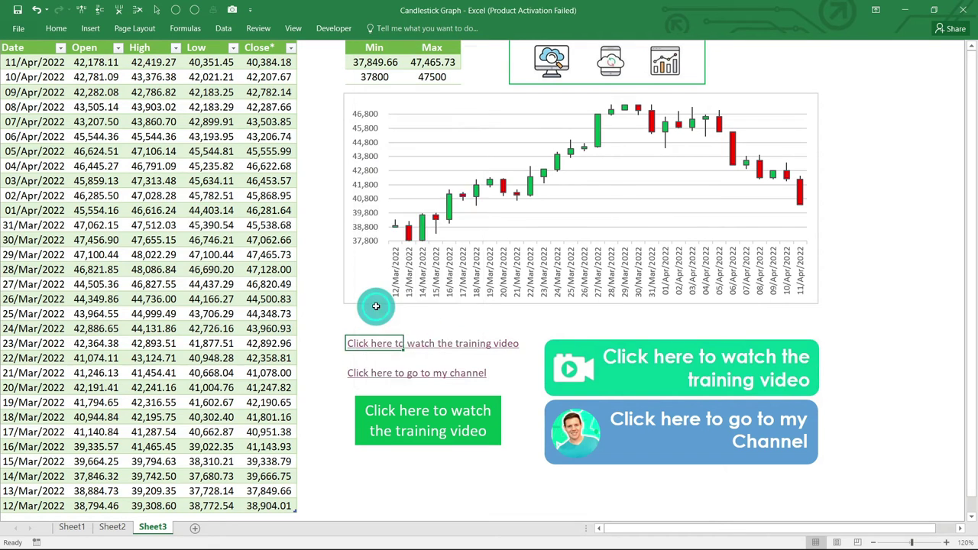
drag(390, 365, 249, 372)
key(ctrl+c)
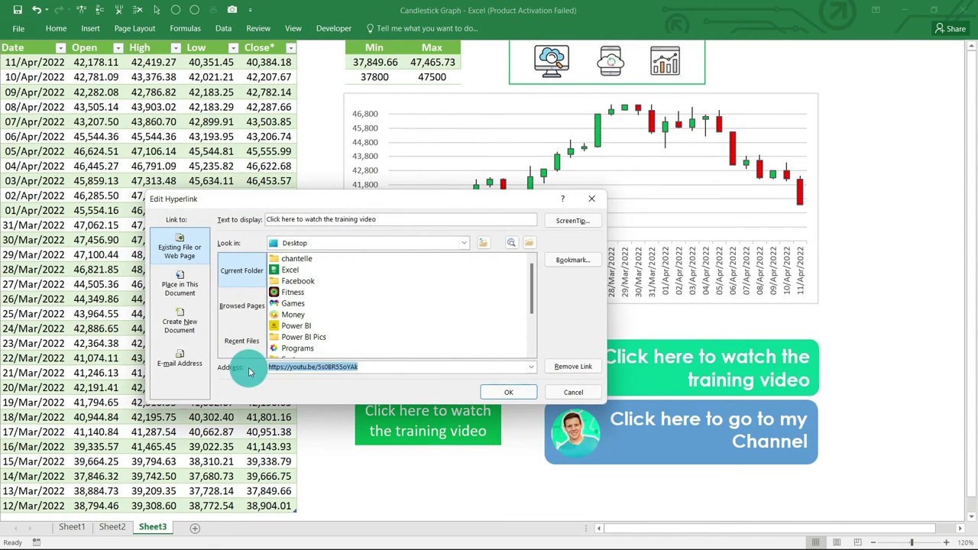
right_click(392, 368)
click(415, 388)
click(508, 392)
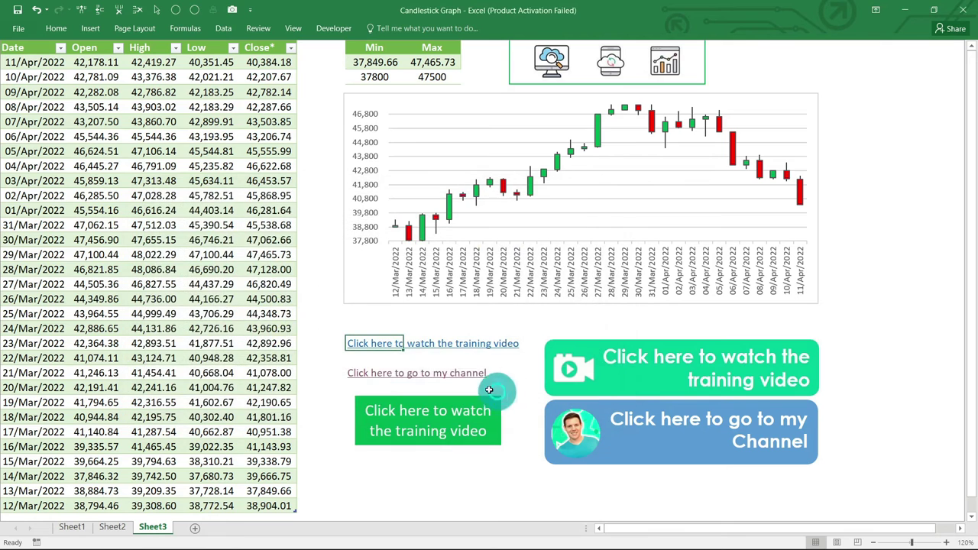
Hyperlink the green shape to the pasted youtu.be video URL, removing the duplicate paste
right_click(375, 407)
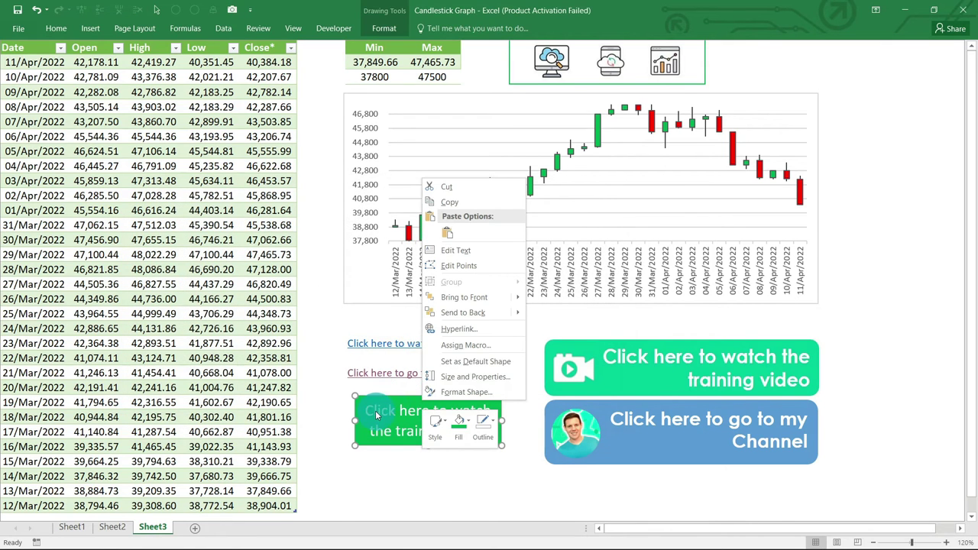
click(490, 334)
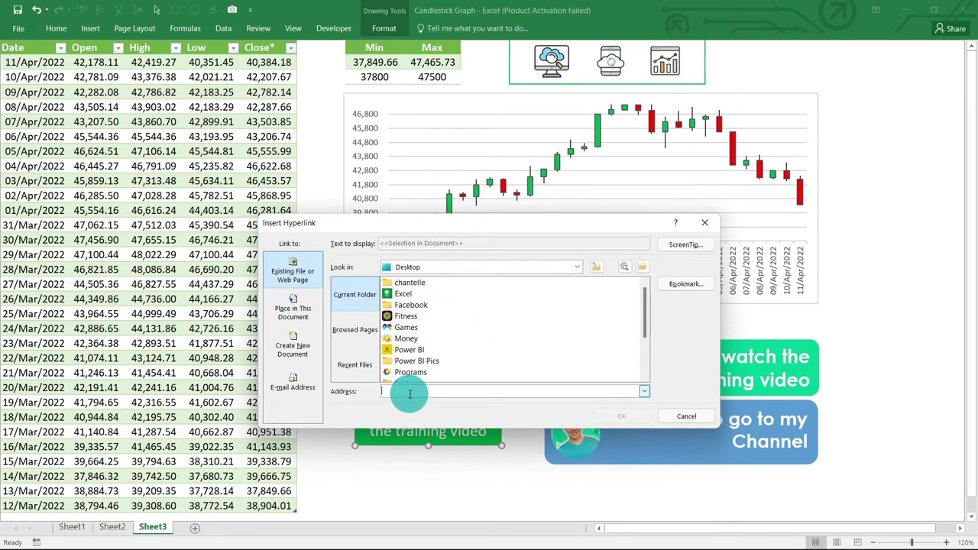
right_click(473, 391)
click(501, 438)
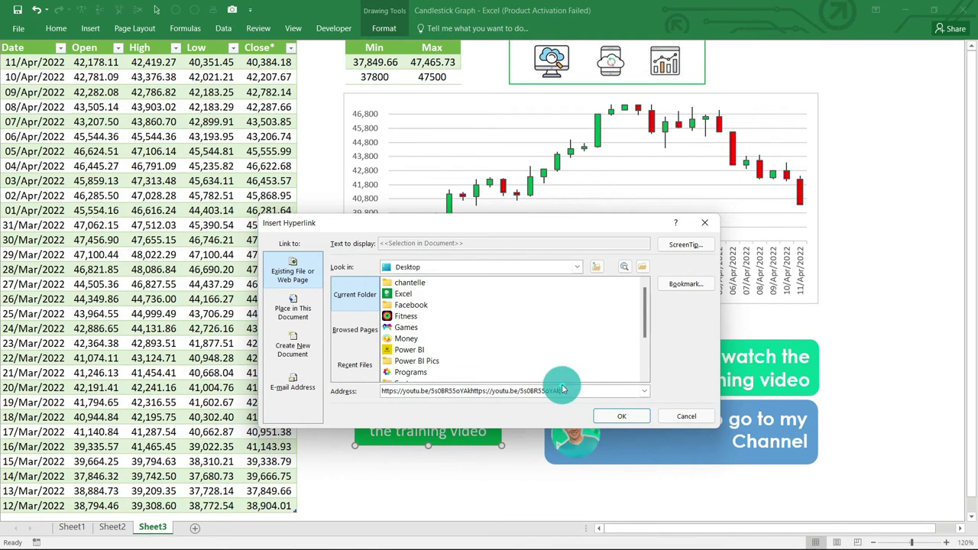
drag(565, 392, 479, 392)
right_click(404, 391)
click(431, 428)
click(621, 416)
Follow the green button's link to the 'Automatic Candlestick Graphs in Excel | Excelerate' video
click(425, 491)
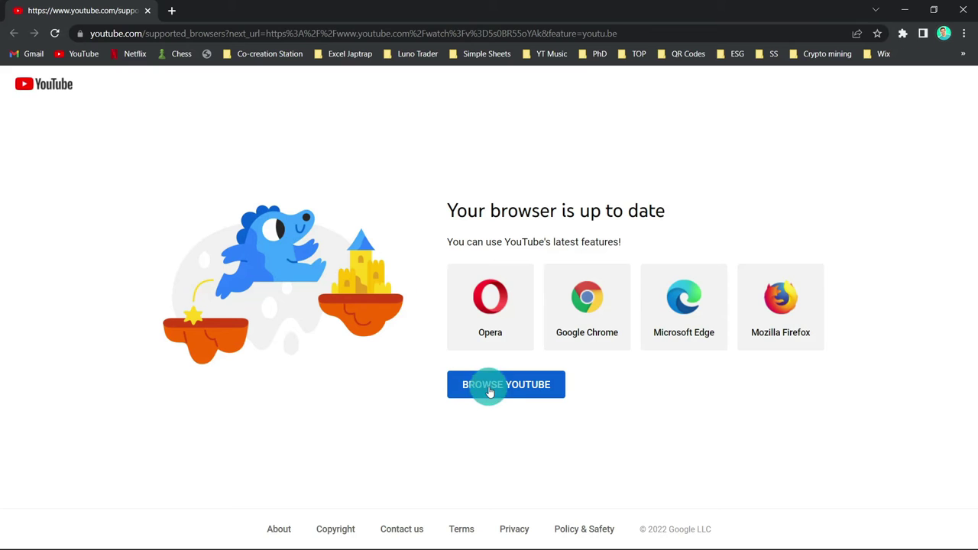
click(489, 390)
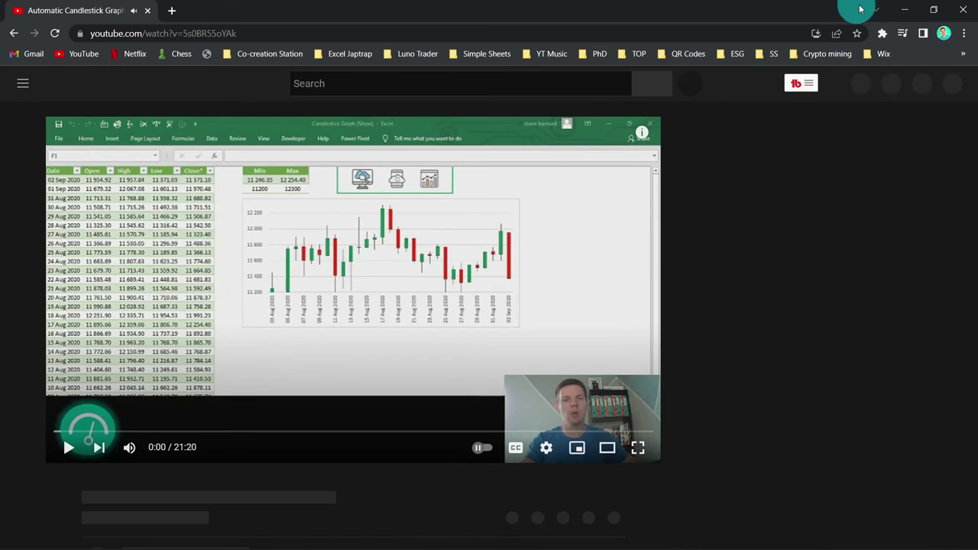
Back in Excel, paste a copy of the green button aligned directly beneath it
click(972, 14)
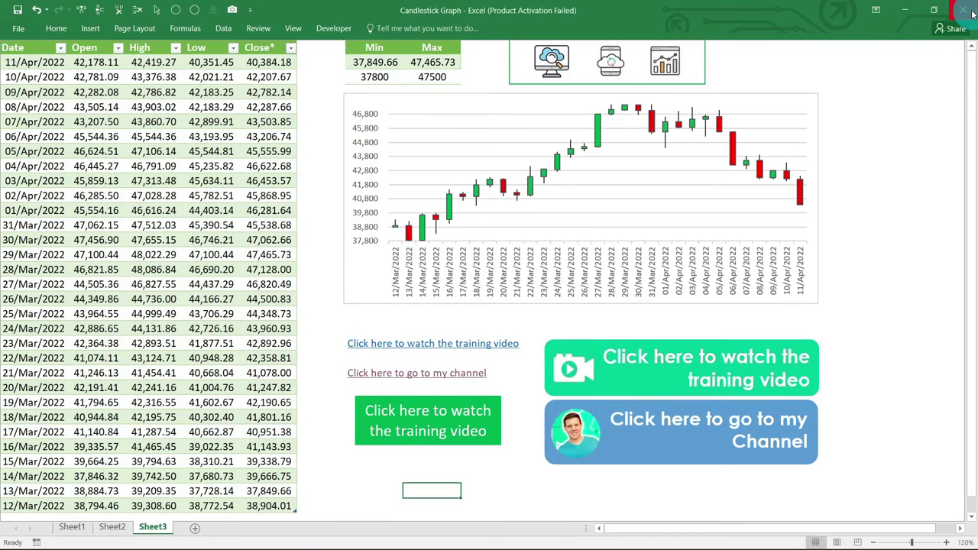
right_click(360, 403)
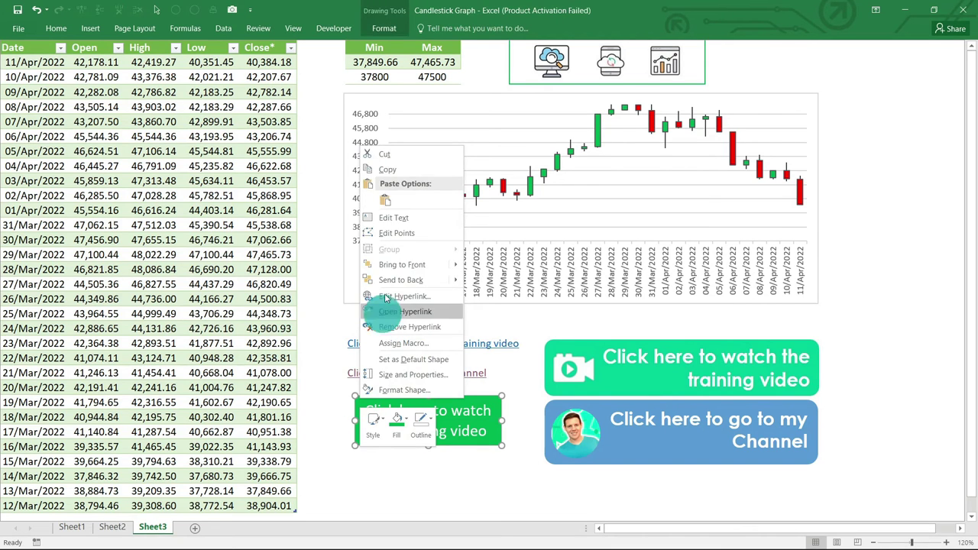
click(386, 166)
click(365, 460)
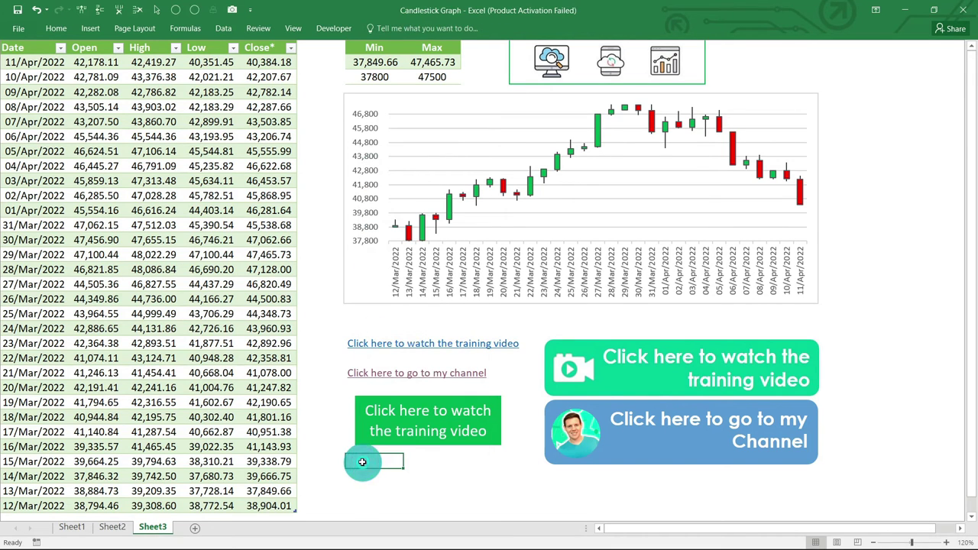
right_click(365, 460)
click(388, 250)
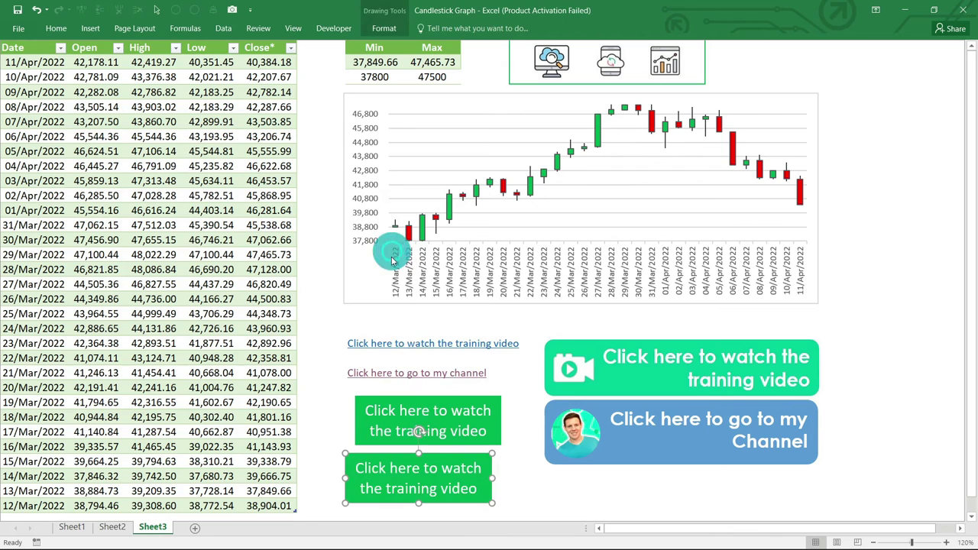
drag(389, 455, 398, 451)
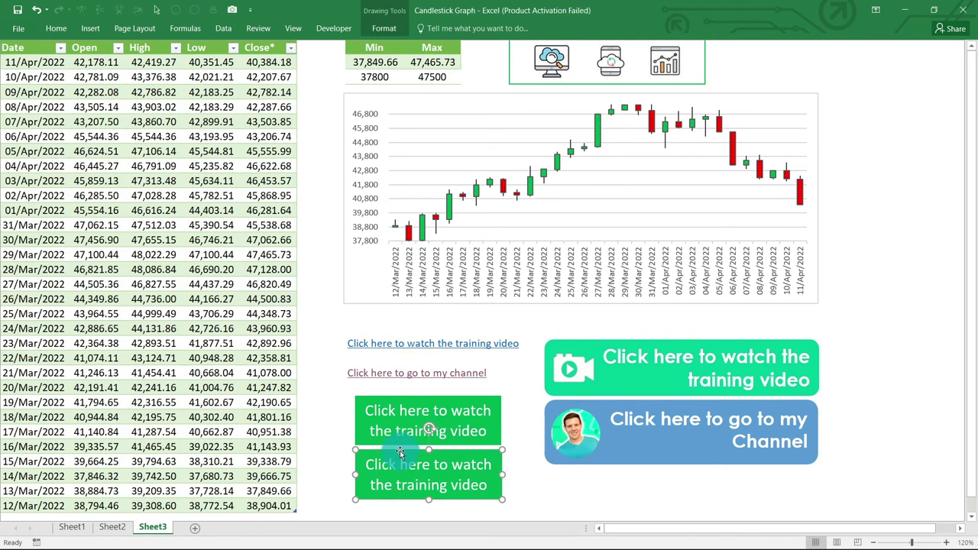
Fill the copied button Light Blue and start retyping its text to 'go to my channel'
click(383, 30)
click(461, 47)
click(479, 154)
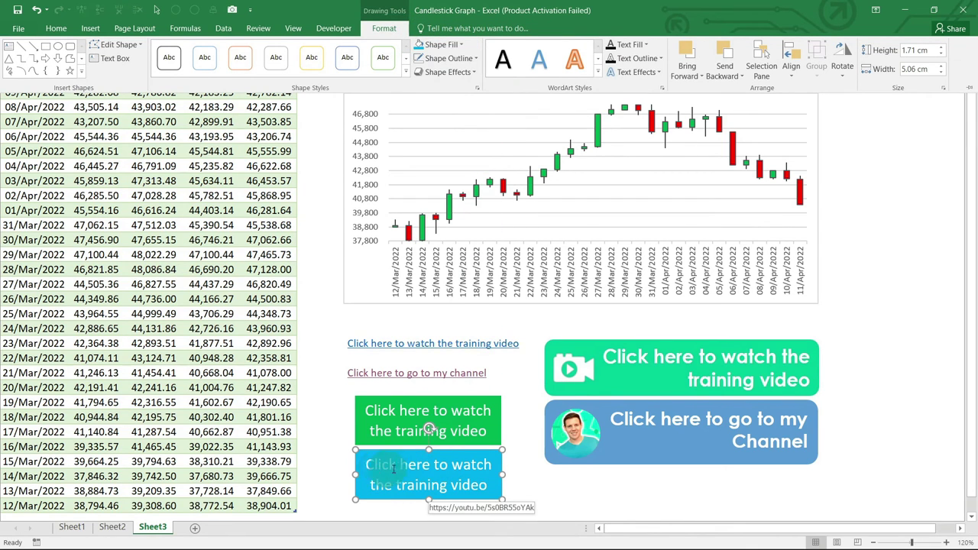
key(ctrl+F1)
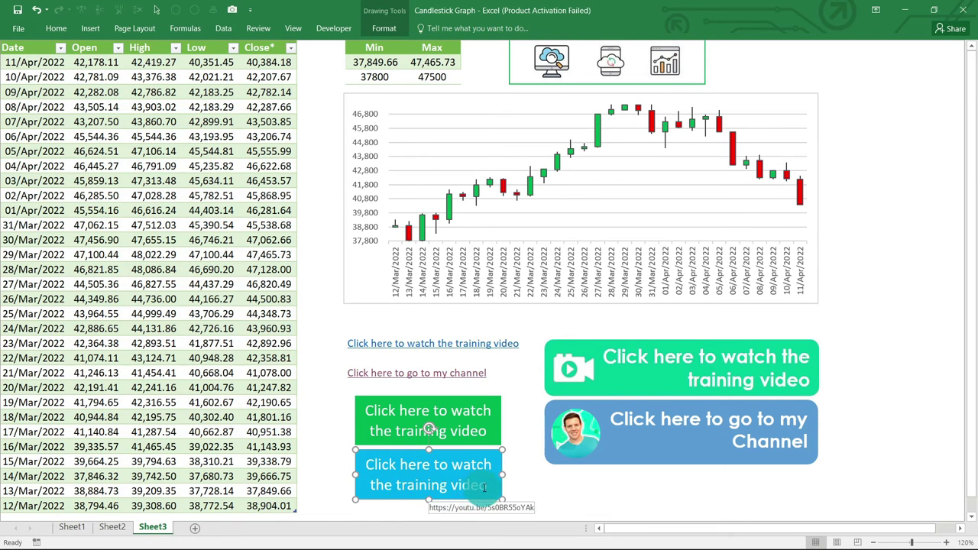
drag(483, 487, 501, 473)
text(go to my channel)
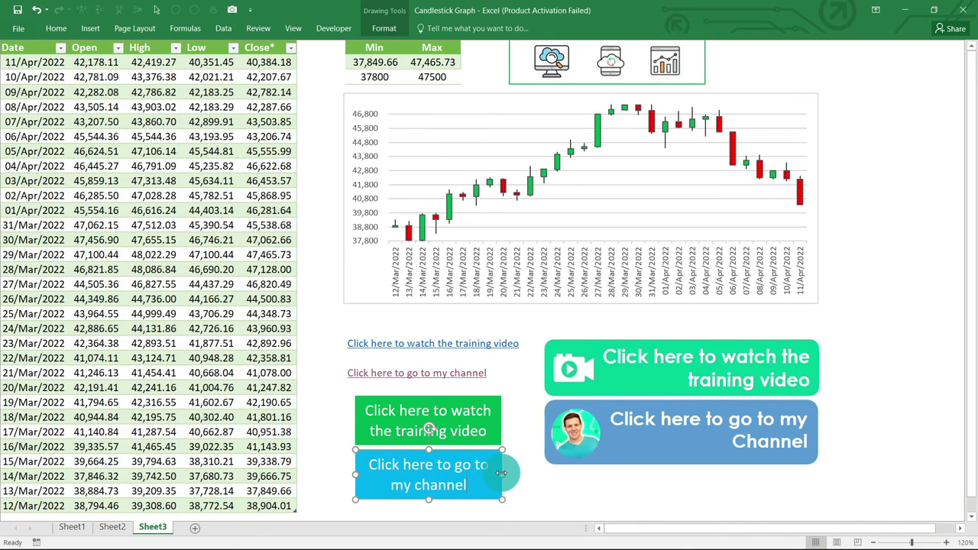
Copy the YouTube channel URL from the channel text link's hyperlink settings
right_click(359, 377)
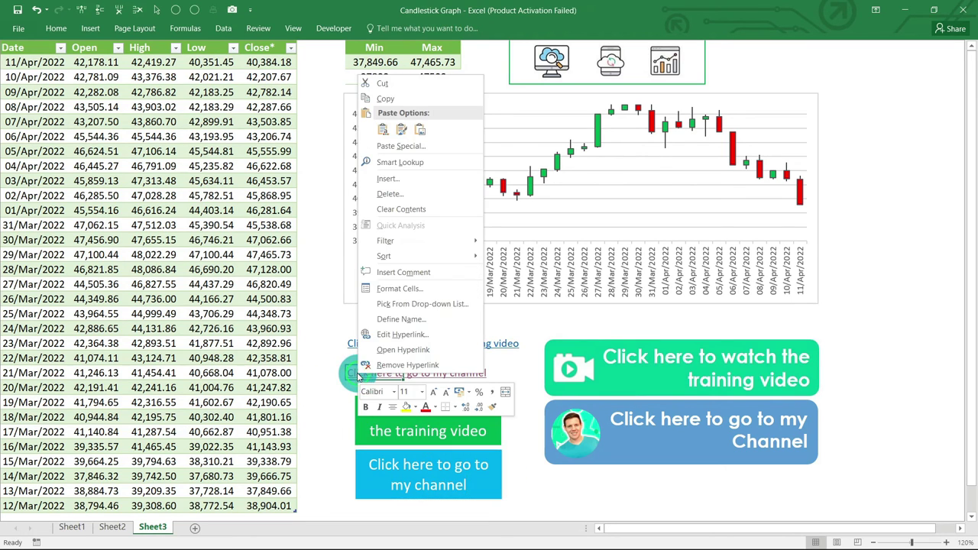
click(388, 336)
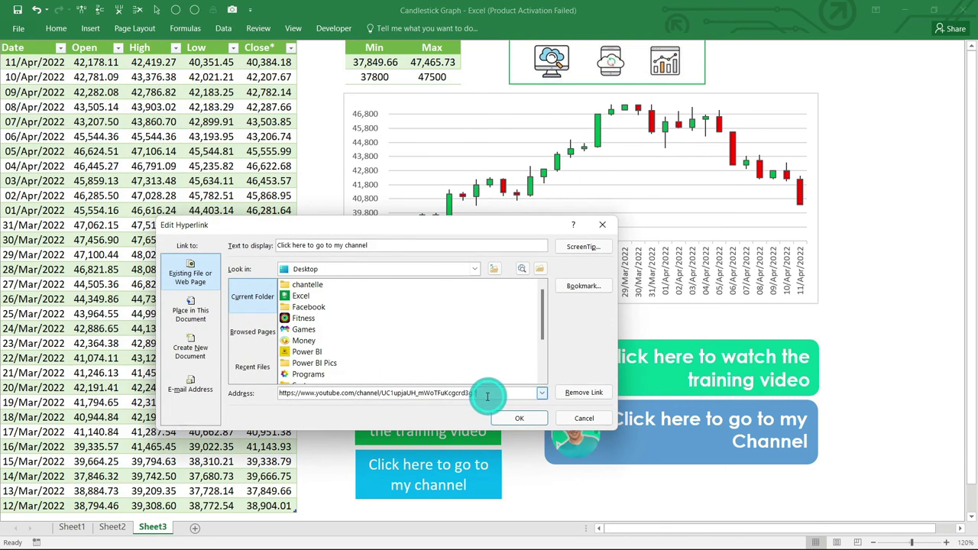
drag(481, 397, 262, 395)
key(ctrl+c)
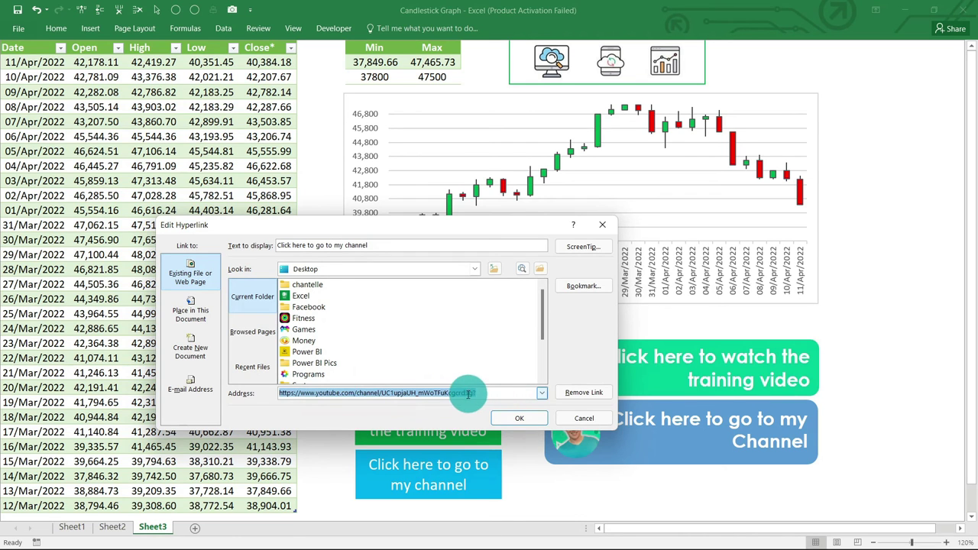
click(518, 418)
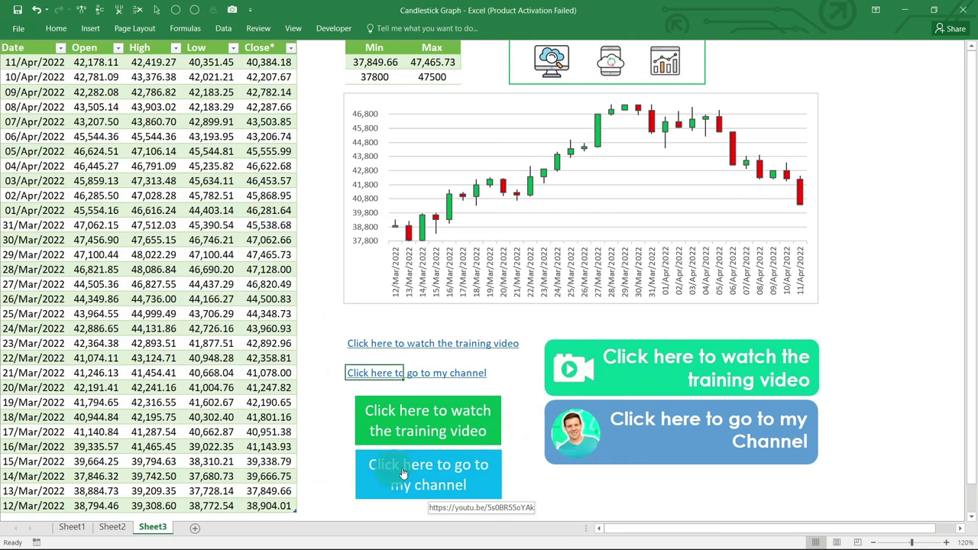
Replace the blue button's hyperlink address with the copied channel URL
right_click(456, 466)
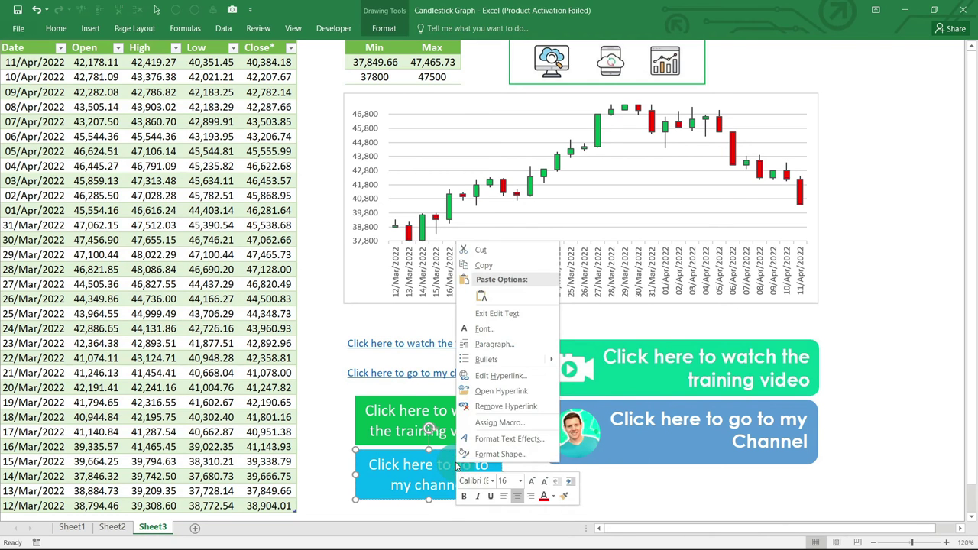
click(501, 376)
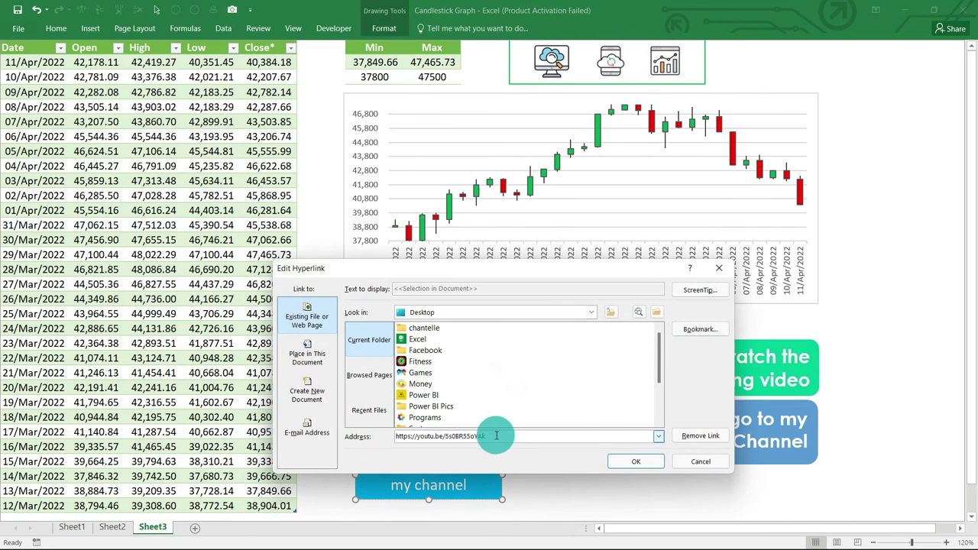
drag(493, 434, 388, 435)
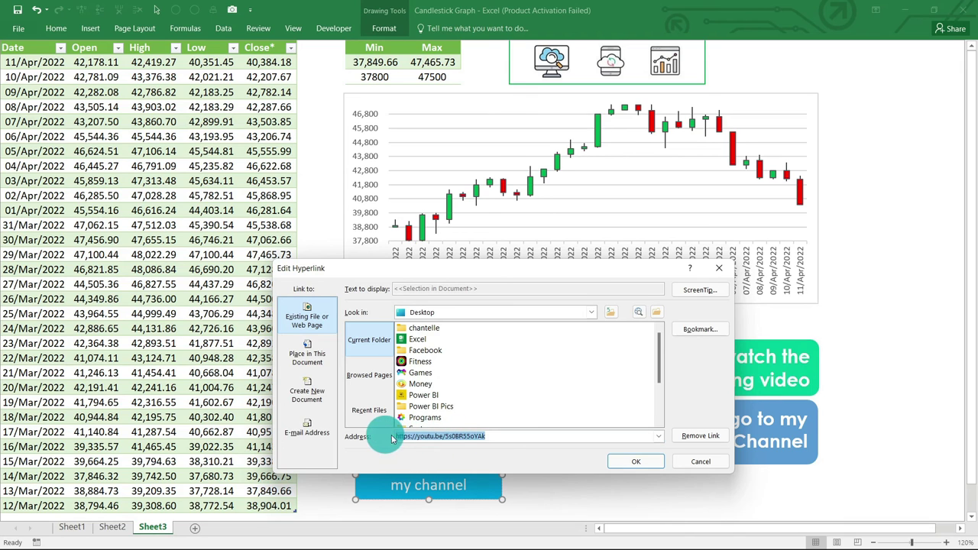
key(ctrl+v)
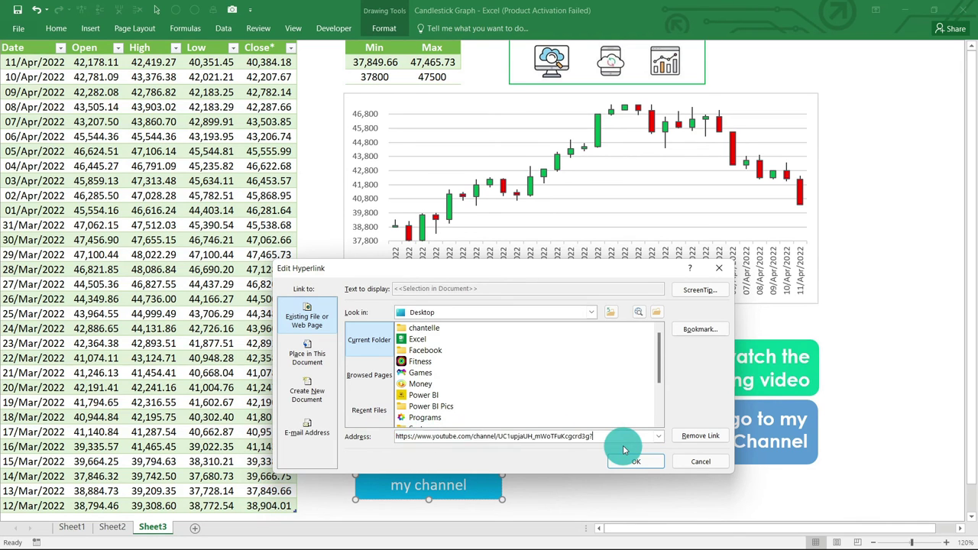
click(628, 463)
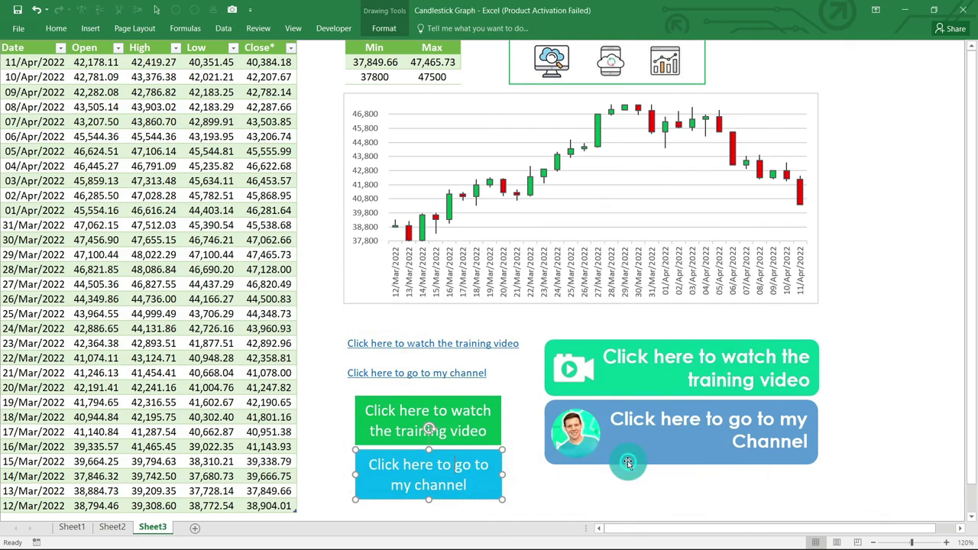
Follow the blue button's link to open the YouTube channel page in Chrome
click(321, 446)
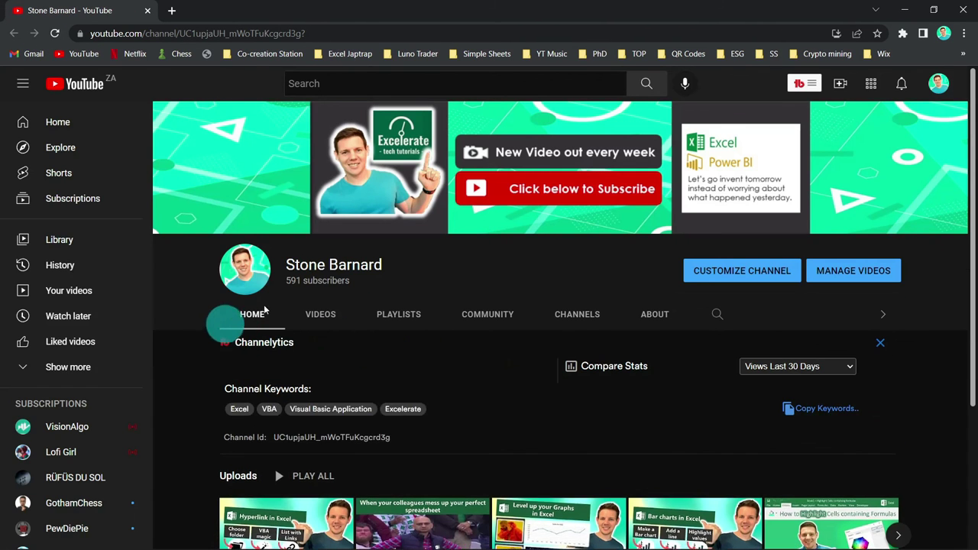
Close Chrome to return to the finished Excel candlestick sheet
click(966, 13)
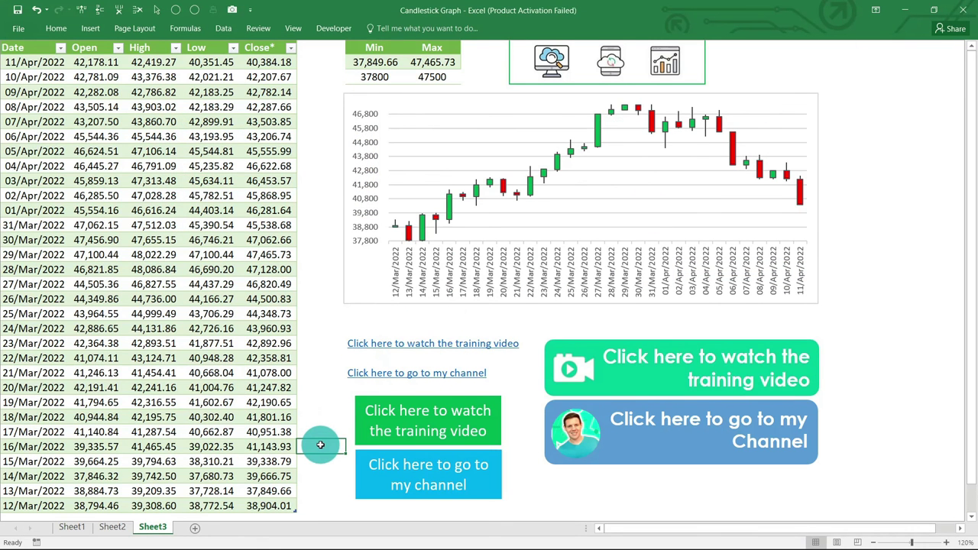